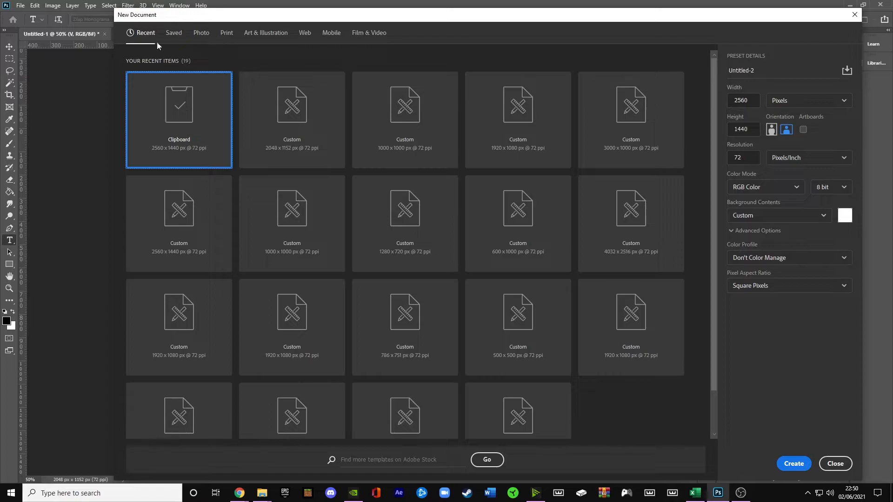
- Create a 2560 x 1440 px document at 72 pixels/inch and paste the copied banner size template into it
{"action": "left_click", "coordinate": [753, 102]}
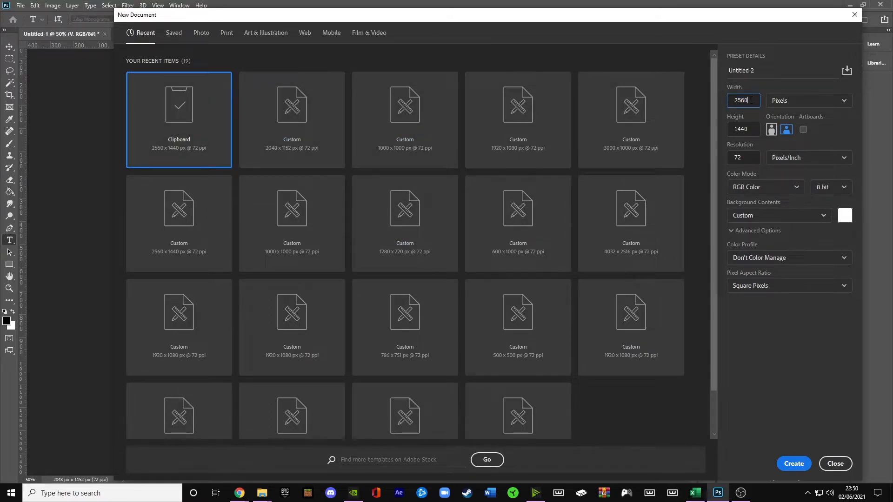
{"action": "left_click_drag", "start_coordinate": [750, 129], "coordinate": [745, 129]}
{"action": "left_click", "coordinate": [793, 464]}
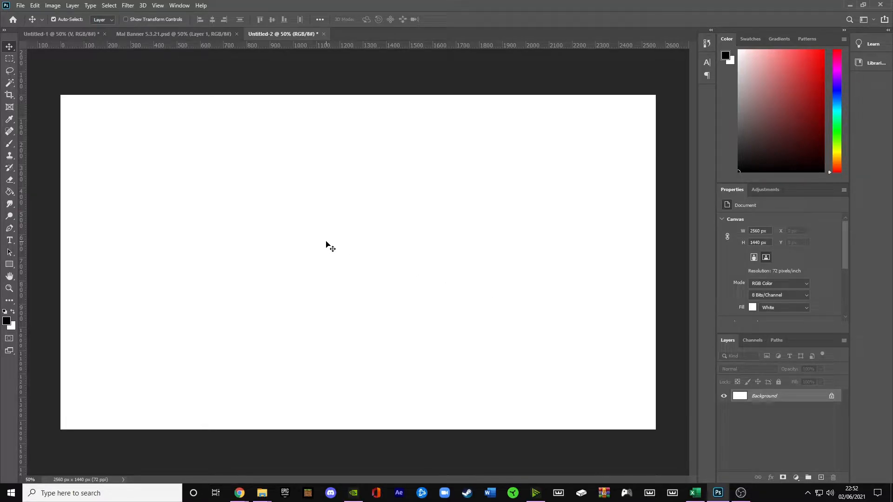
{"action": "key", "text": "ctrl+v"}
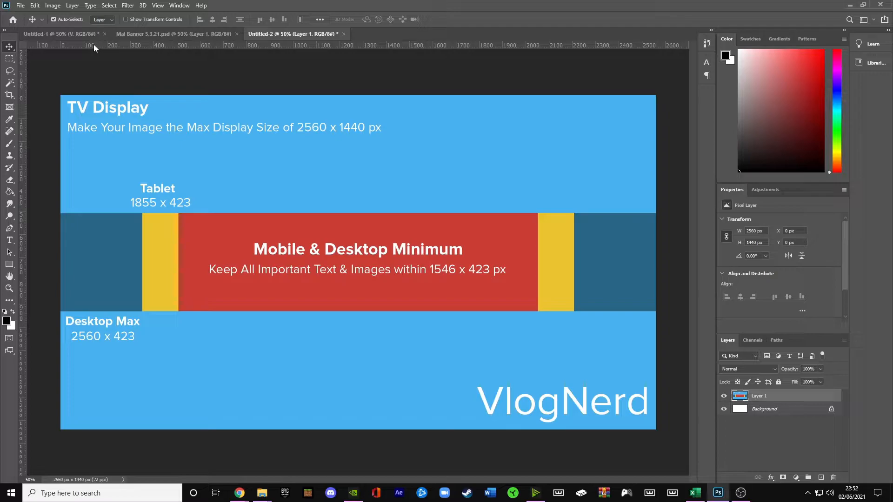
- Place two horizontal and two vertical guides along the edges of the red Mobile & Desktop Minimum area
{"action": "left_click_drag", "start_coordinate": [140, 44], "coordinate": [124, 214]}
{"action": "left_click_drag", "start_coordinate": [172, 45], "coordinate": [139, 311]}
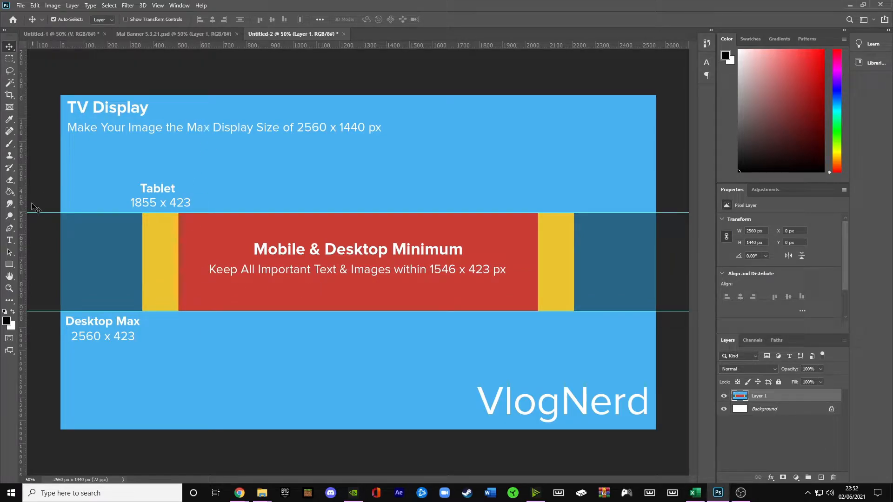
{"action": "left_click_drag", "start_coordinate": [24, 207], "coordinate": [178, 214]}
{"action": "left_click_drag", "start_coordinate": [22, 217], "coordinate": [537, 250]}
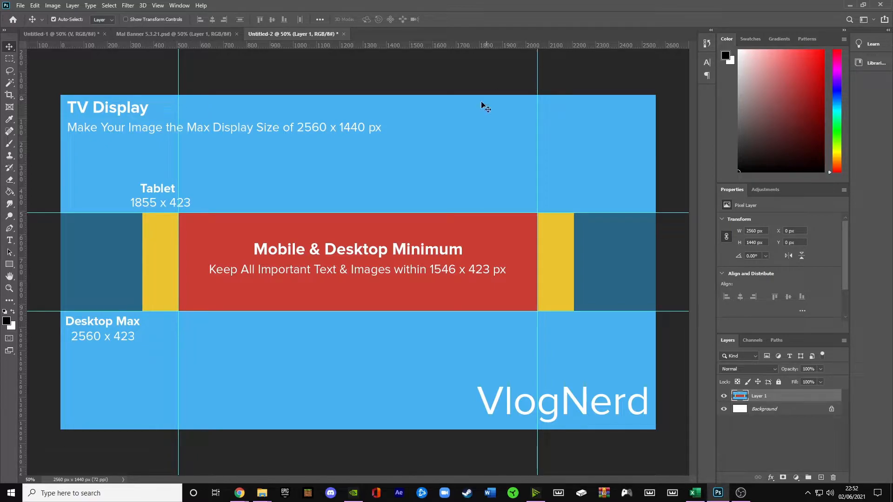
- Add a horizontal and a vertical guide through the centre of the red area and hide the template layer
{"action": "left_click_drag", "start_coordinate": [215, 47], "coordinate": [193, 264]}
{"action": "left_click_drag", "start_coordinate": [22, 274], "coordinate": [359, 295]}
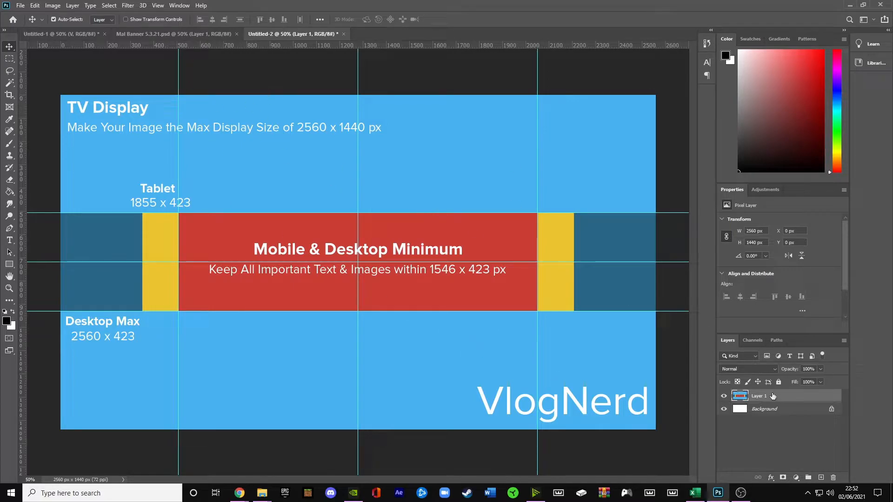
{"action": "left_click", "coordinate": [724, 396]}
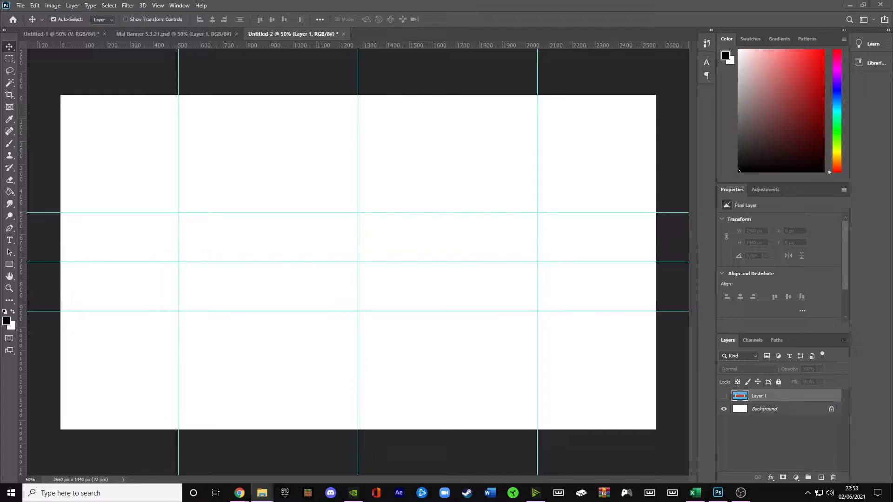
- Place the MistyEnvi image in the document and scale and position it to cover the whole canvas
{"action": "left_click_drag", "start_coordinate": [325, 272], "coordinate": [325, 273]}
{"action": "left_click_drag", "start_coordinate": [514, 335], "coordinate": [764, 449]}
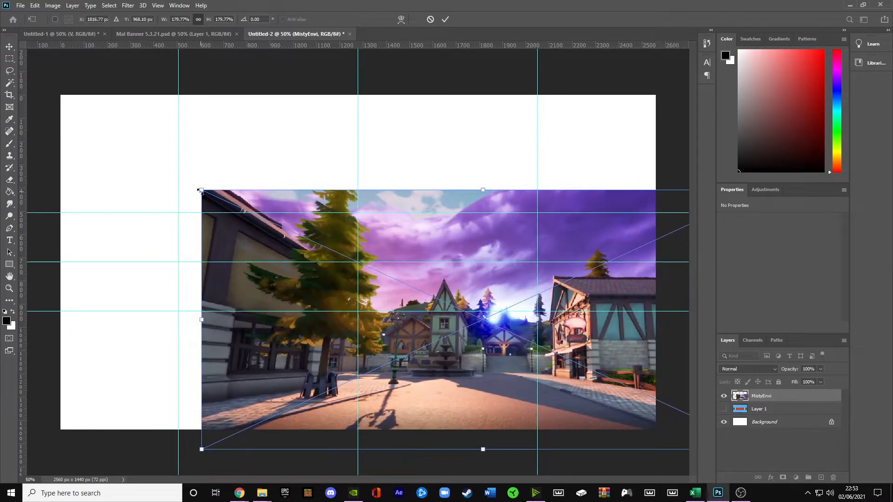
{"action": "left_click_drag", "start_coordinate": [200, 191], "coordinate": [28, 97]}
{"action": "left_click_drag", "start_coordinate": [369, 238], "coordinate": [382, 224]}
{"action": "key", "text": "Return"}
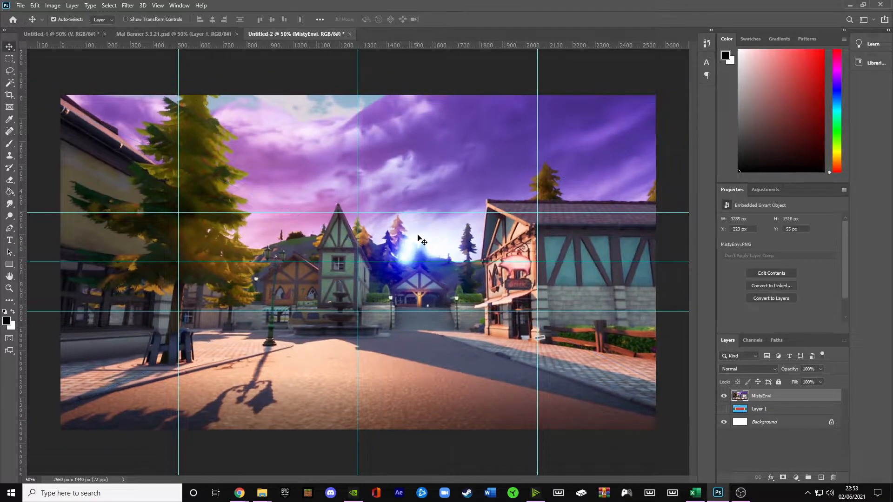
- Apply a Gaussian Blur with a radius of 5.0 pixels to the MistyEnvi layer
{"action": "left_click", "coordinate": [130, 9]}
{"action": "mouse_move", "coordinate": [228, 111]}
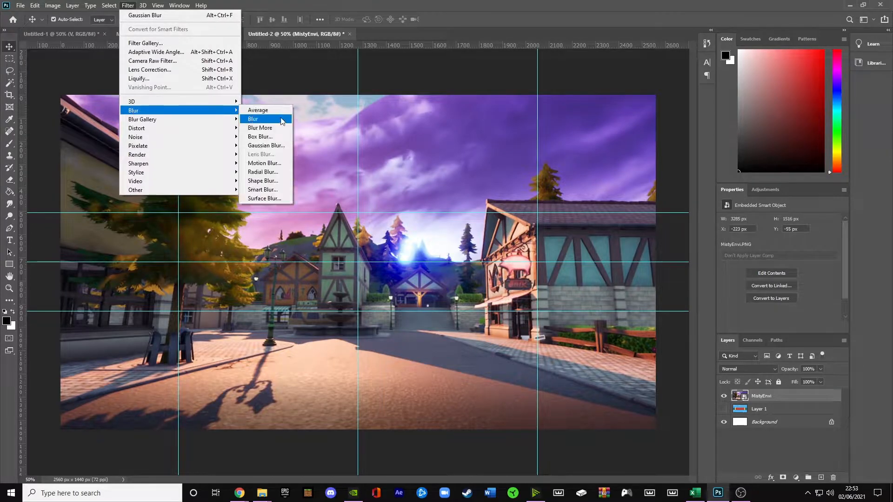
{"action": "left_click", "coordinate": [267, 145]}
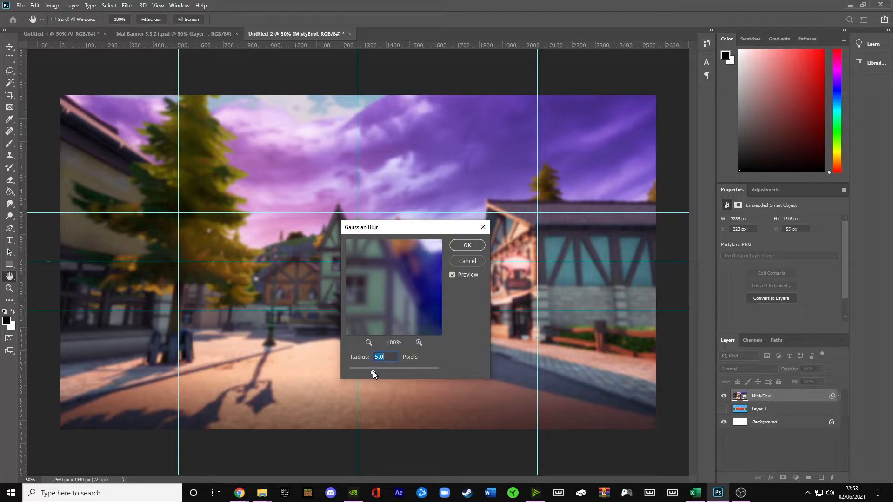
{"action": "left_click_drag", "start_coordinate": [389, 235], "coordinate": [462, 240]}
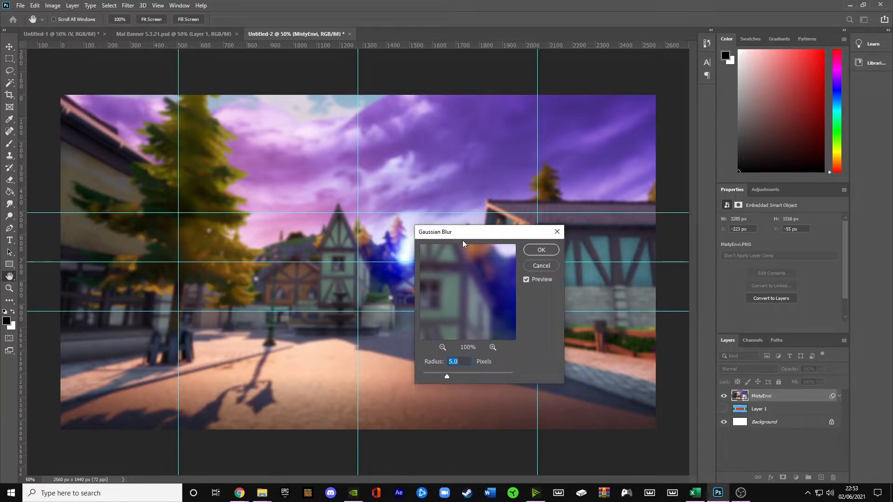
{"action": "left_click", "coordinate": [534, 251]}
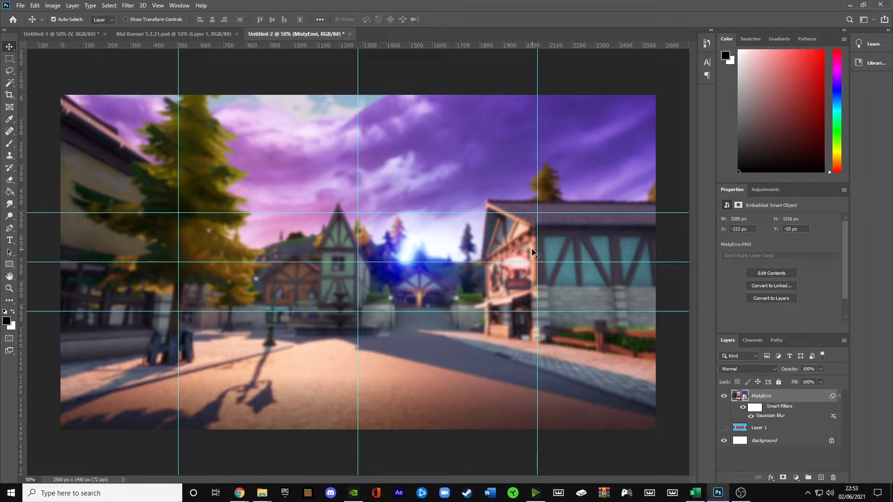
- Desaturate the MistyEnvi layer with a Hue/Saturation adjustment, setting Saturation to -100
{"action": "key", "text": "ctrl+u"}
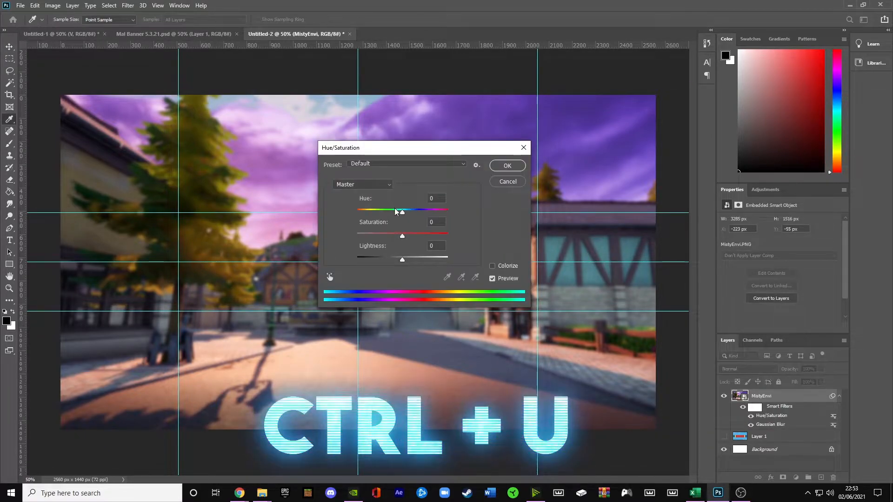
{"action": "left_click_drag", "start_coordinate": [403, 236], "coordinate": [307, 236]}
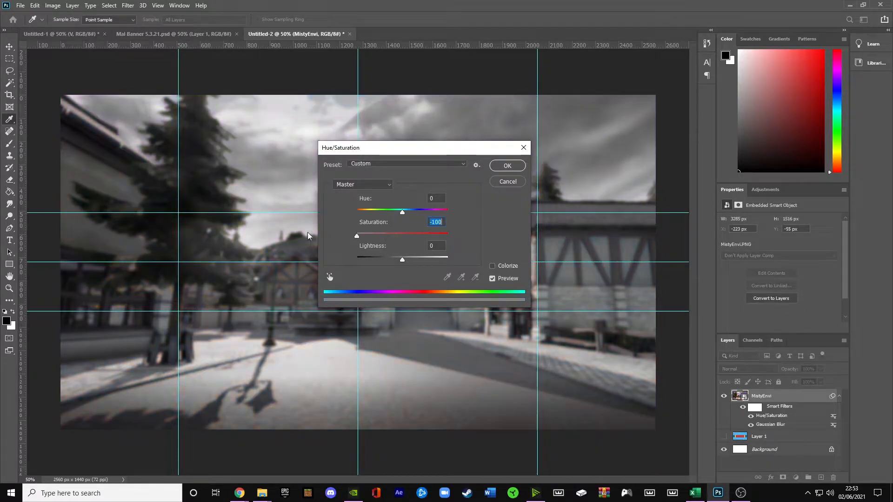
{"action": "left_click", "coordinate": [498, 166]}
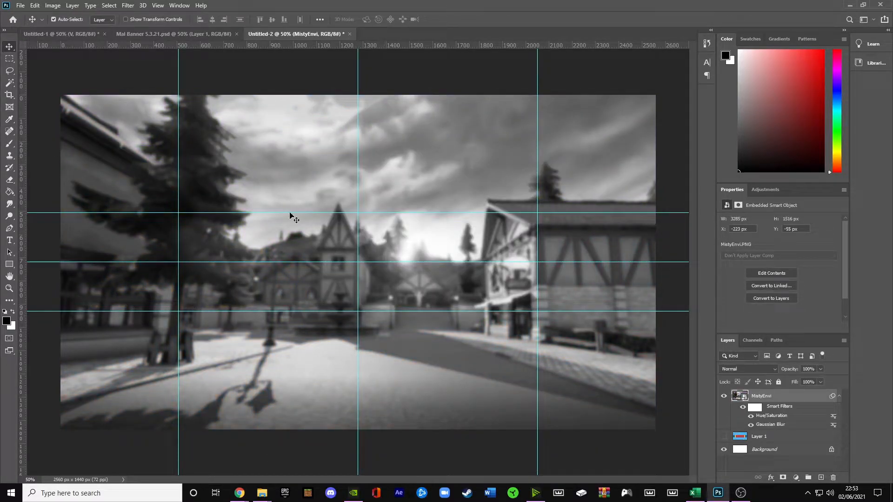
- Add a text layer with the letter "V" and position it around the intersection of the centre guides
{"action": "key", "text": "b"}
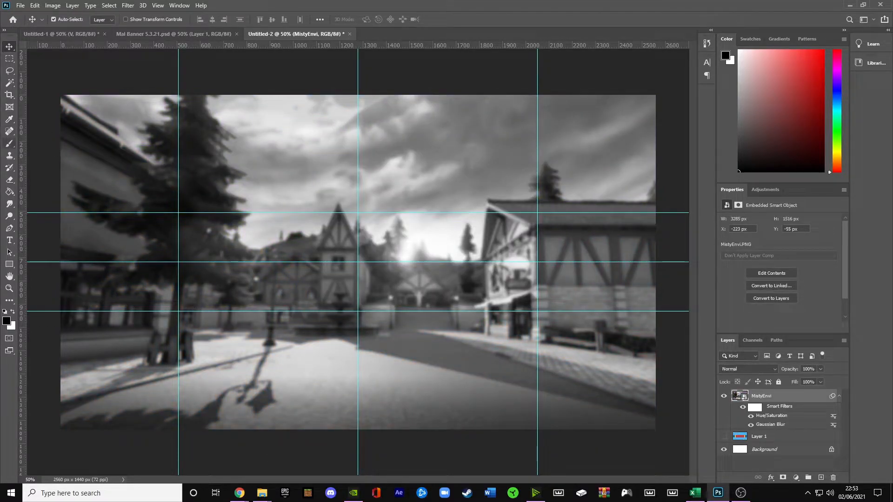
{"action": "left_click", "coordinate": [9, 241]}
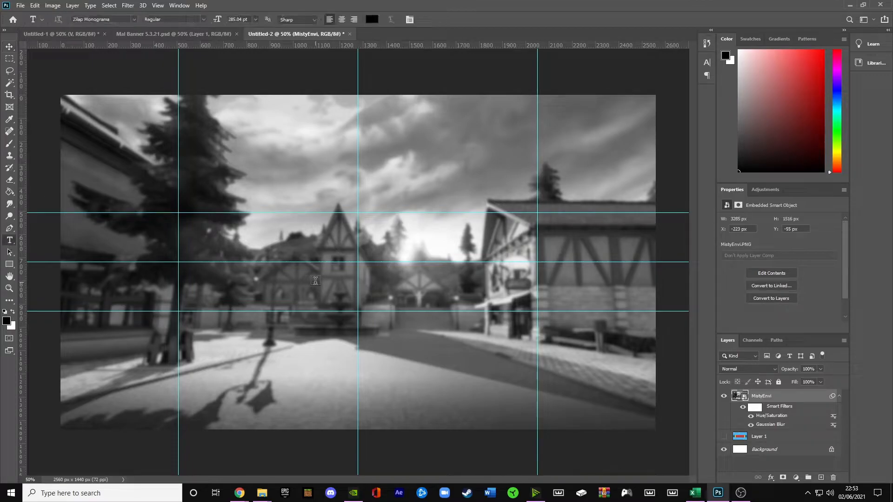
{"action": "left_click", "coordinate": [356, 263]}
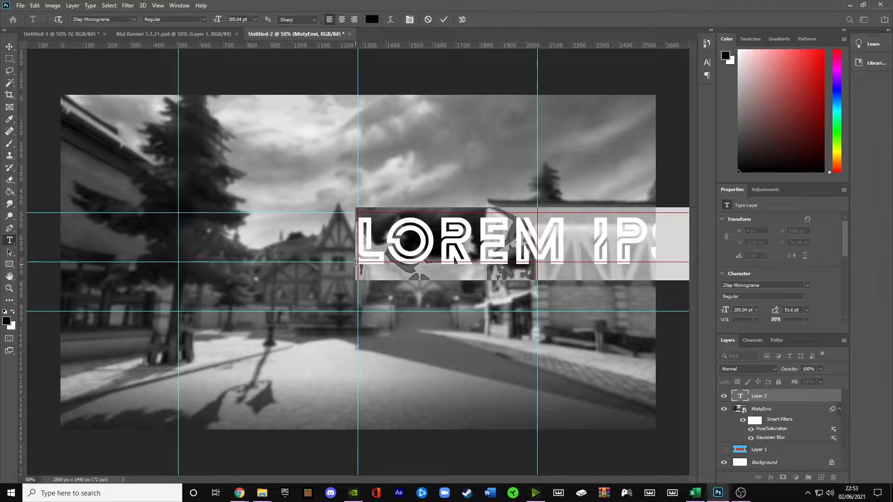
{"action": "type", "text": "V"}
{"action": "left_click_drag", "start_coordinate": [337, 205], "coordinate": [318, 228]}
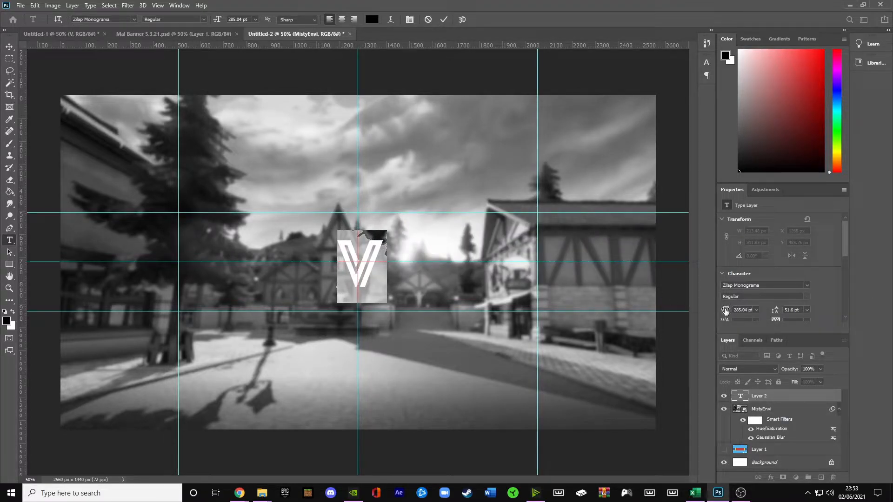
- Enlarge the V to a font size of 350.04 pt and reposition it near the canvas centre
{"action": "left_click_drag", "start_coordinate": [725, 311], "coordinate": [756, 312]}
{"action": "left_click_drag", "start_coordinate": [323, 220], "coordinate": [313, 225]}
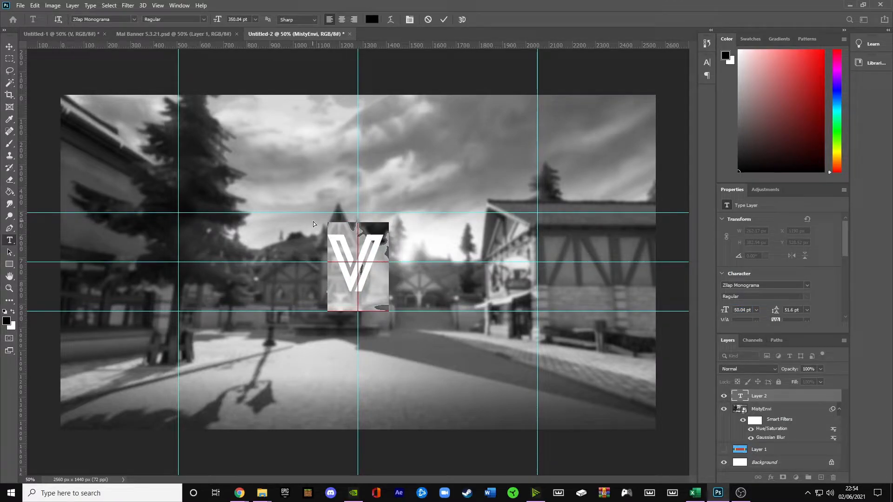
{"action": "key", "text": "Right"}
{"action": "key", "text": "Left"}
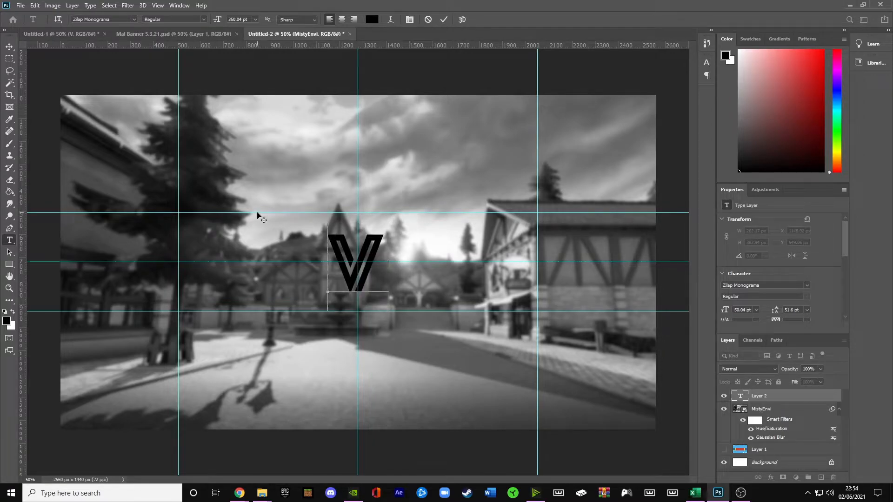
- Nudge the V to the right and slightly down so that it is centred on the middle guides
{"action": "left_click", "coordinate": [9, 46]}
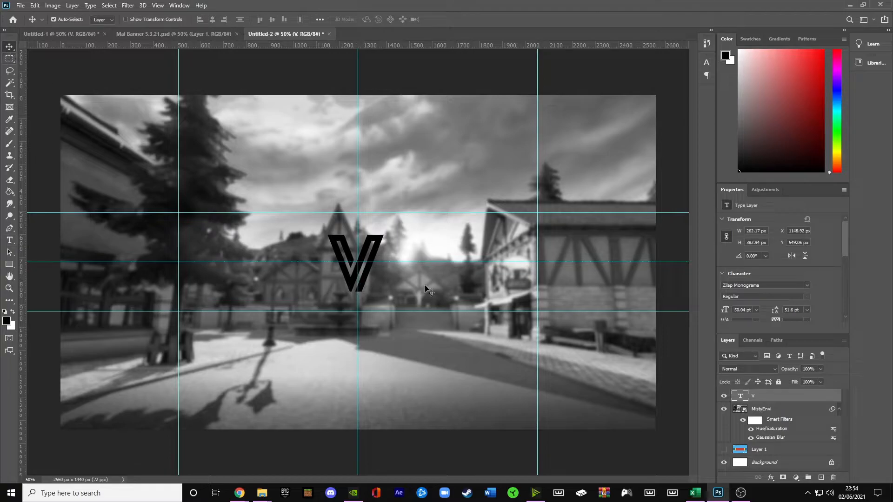
{"action": "key", "text": "Right"}
{"action": "key", "text": "Right"}
{"action": "key", "text": "Right"}
{"action": "key", "text": "Right"}
{"action": "key", "text": "Right"}
{"action": "key", "text": "Right"}
{"action": "key", "text": "Right"}
{"action": "key", "text": "Right"}
{"action": "key", "text": "Right"}
{"action": "key", "text": "Right"}
{"action": "key", "text": "Right"}
{"action": "key", "text": "Right"}
{"action": "key", "text": "Right"}
{"action": "key", "text": "Right"}
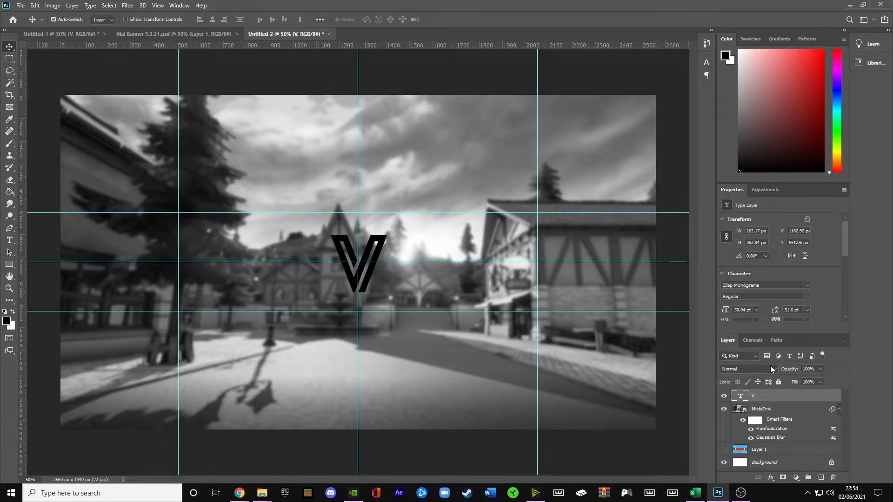
{"action": "key", "text": "Down"}
{"action": "key", "text": "Down"}
{"action": "key", "text": "Down"}
{"action": "key", "text": "Down"}
- Change the text colour of the V to white (ffffff)
{"action": "left_click", "coordinate": [9, 240]}
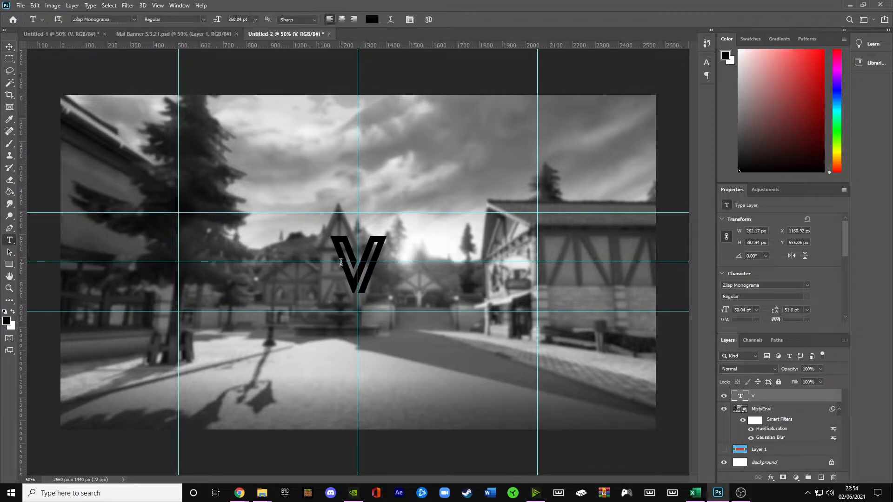
{"action": "double_click", "coordinate": [341, 261]}
{"action": "left_click", "coordinate": [372, 19]}
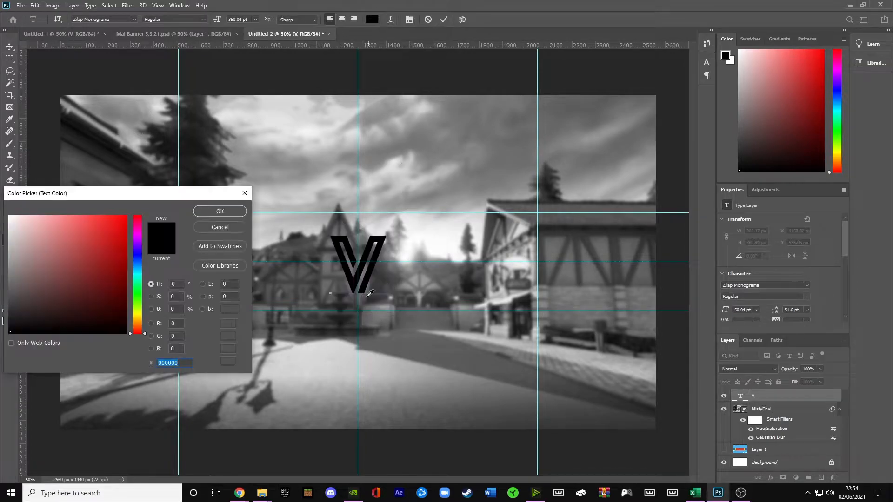
{"action": "type", "text": "ffffff"}
{"action": "left_click", "coordinate": [220, 212]}
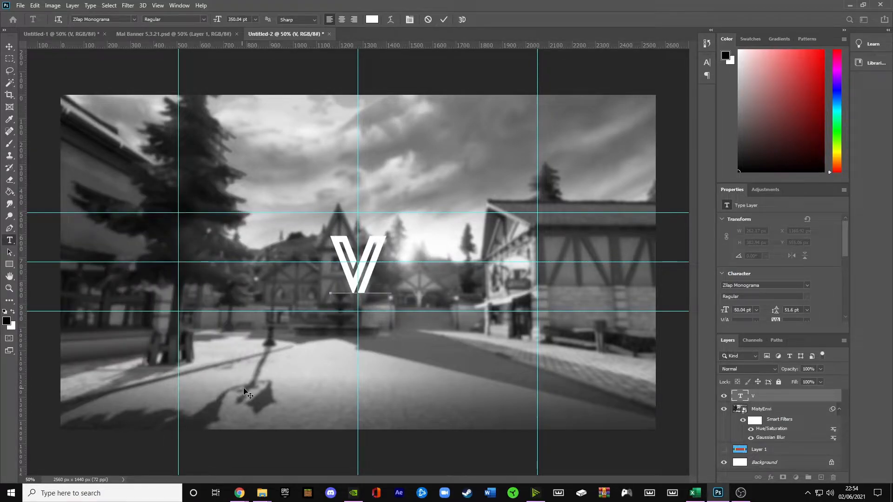
{"action": "left_click", "coordinate": [484, 102]}
- Make a Polygonal Lasso selection of the canvas's right half, with its diagonal edge following the slant through the V
{"action": "key", "text": "m"}
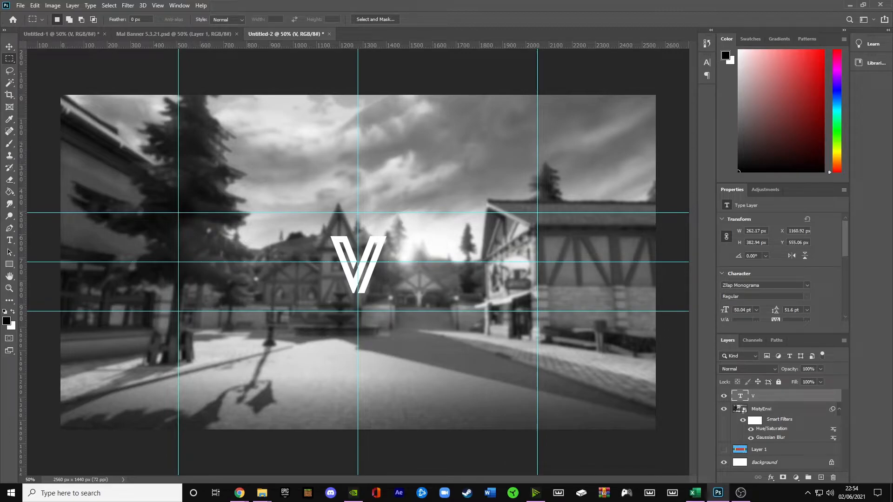
{"action": "left_click", "coordinate": [9, 71]}
{"action": "left_click", "coordinate": [27, 80]}
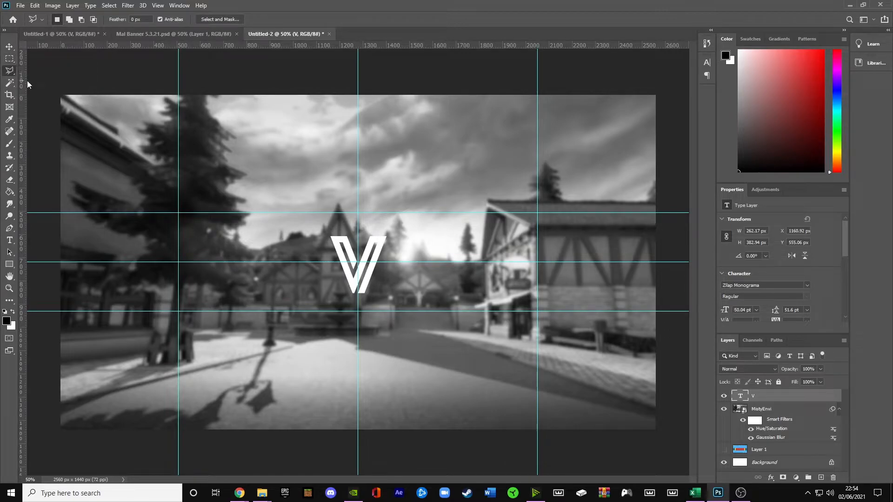
{"action": "left_click", "coordinate": [405, 72]}
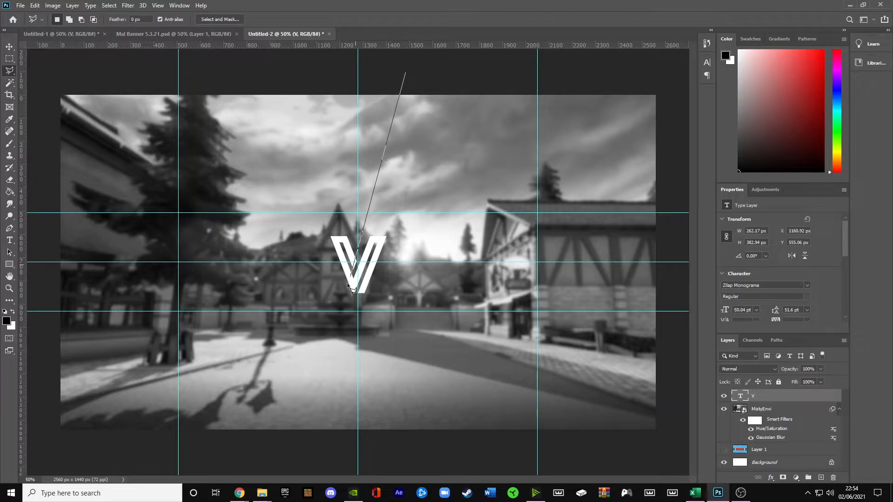
{"action": "left_click", "coordinate": [310, 470]}
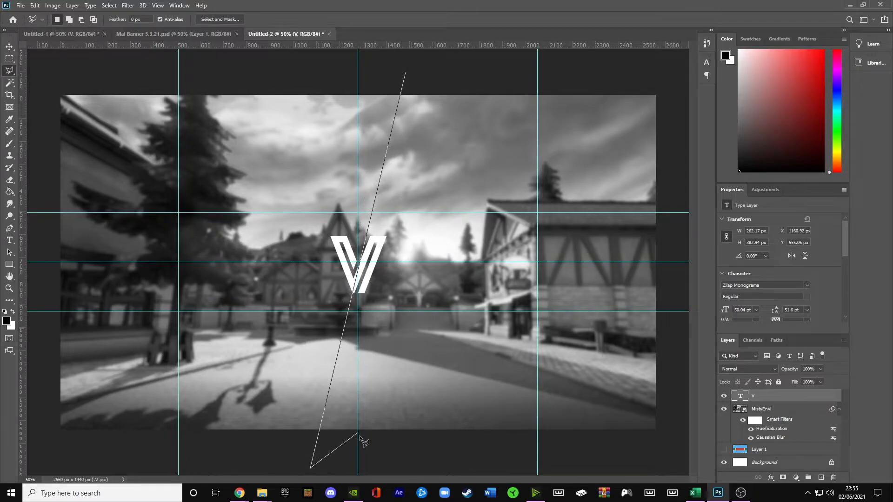
{"action": "left_click", "coordinate": [682, 458]}
{"action": "left_click", "coordinate": [676, 63]}
{"action": "left_click", "coordinate": [406, 73]}
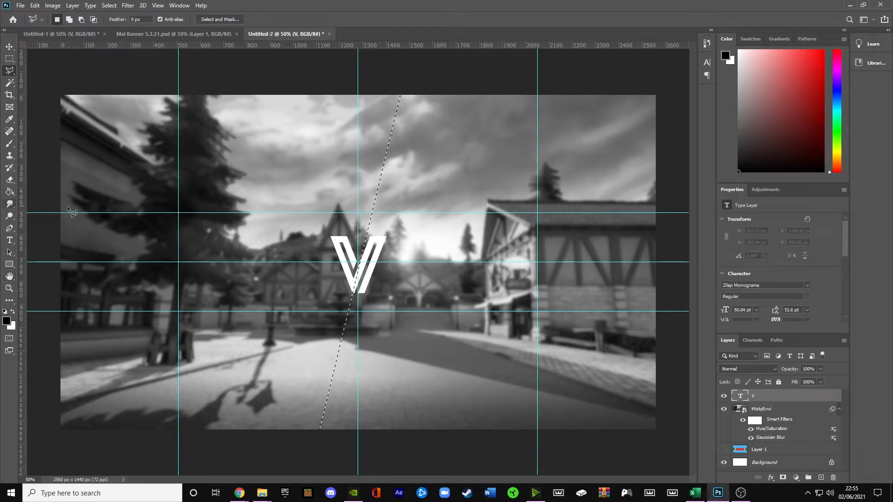
- Feather the selection of the canvas's right half with a radius of 50 pixels
{"action": "left_click", "coordinate": [113, 6]}
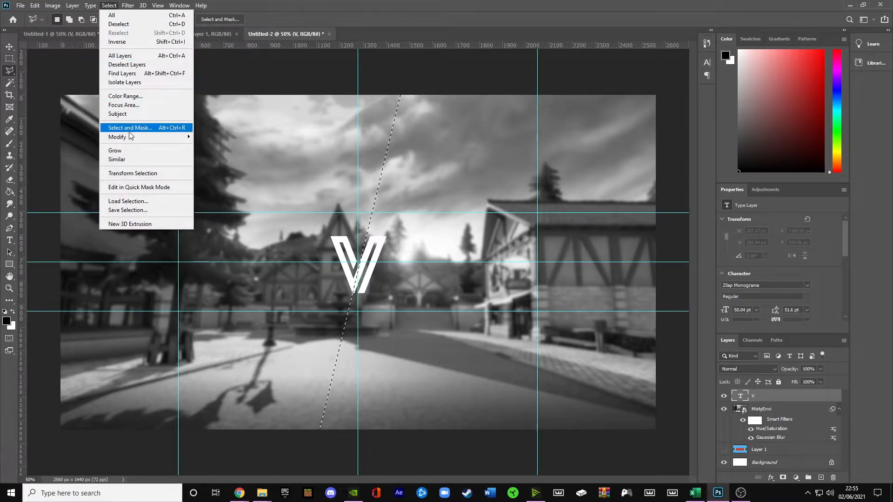
{"action": "mouse_move", "coordinate": [135, 136]}
{"action": "left_click", "coordinate": [207, 172]}
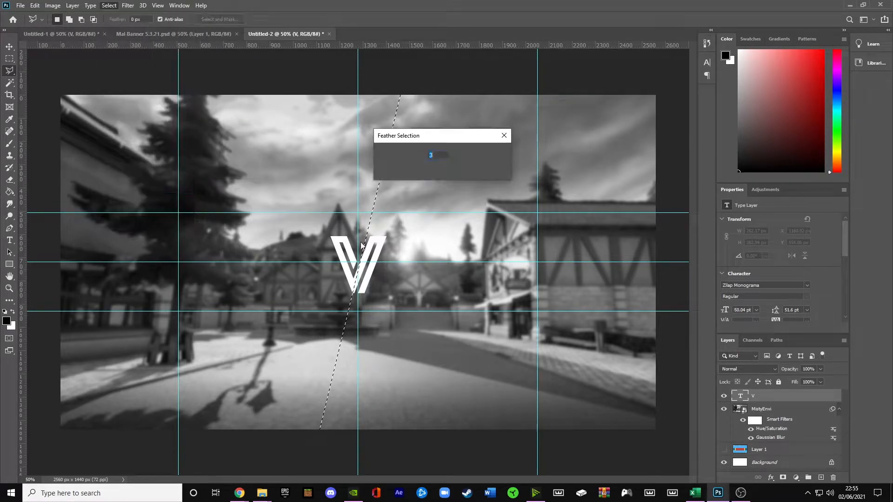
{"action": "type", "text": "50"}
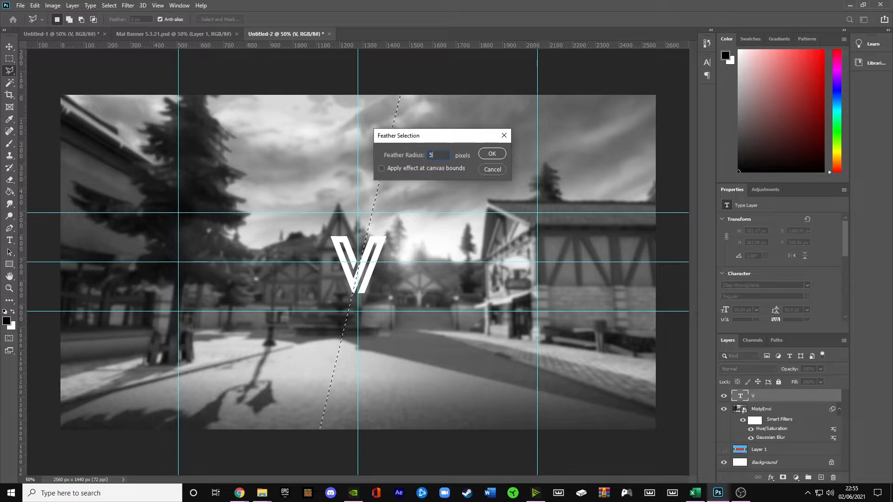
{"action": "left_click", "coordinate": [489, 151]}
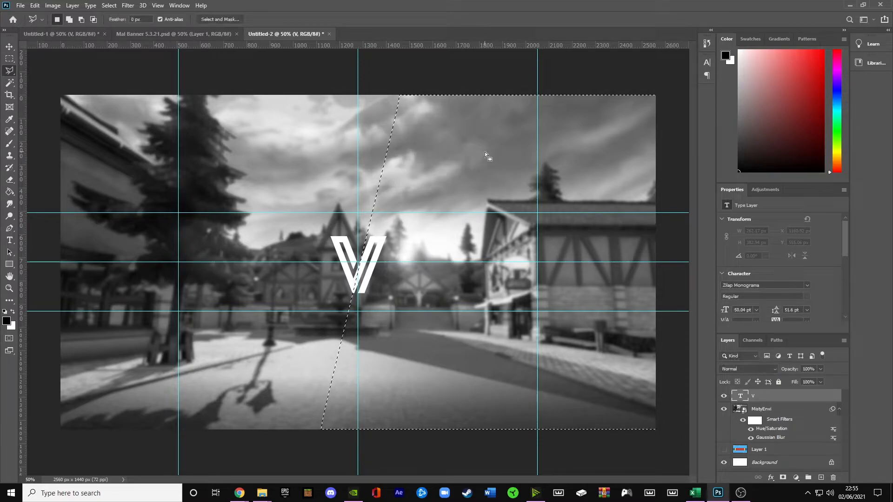
- Fill the feathered right-half selection with red (ff0000) on a new layer above the V, and deselect it
{"action": "left_click", "coordinate": [6, 320]}
{"action": "type", "text": "ff0000"}
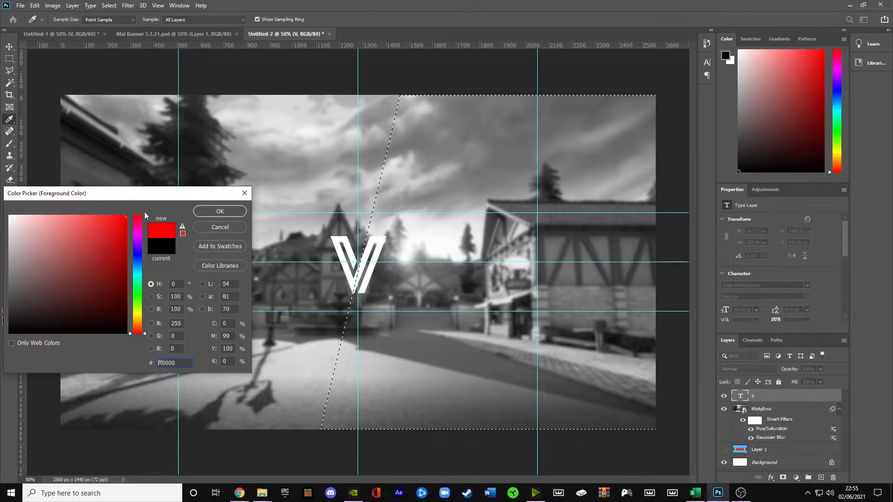
{"action": "left_click", "coordinate": [211, 211]}
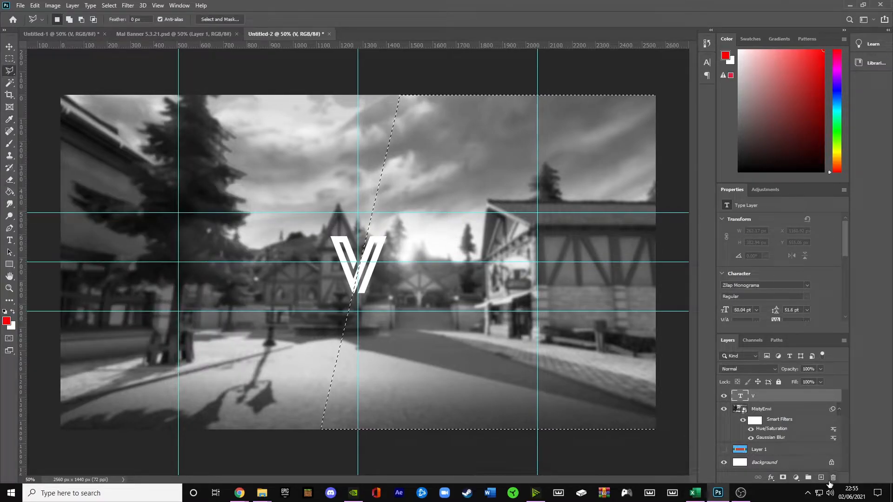
{"action": "left_click", "coordinate": [822, 479]}
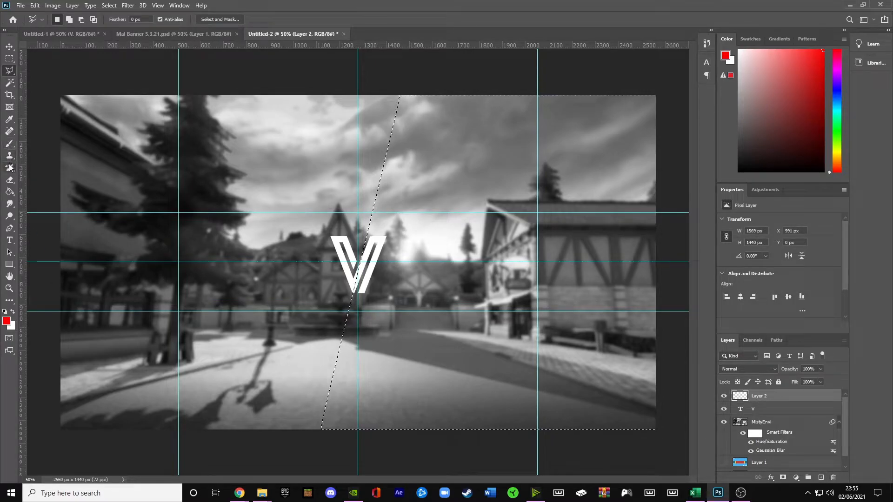
{"action": "left_click", "coordinate": [10, 192]}
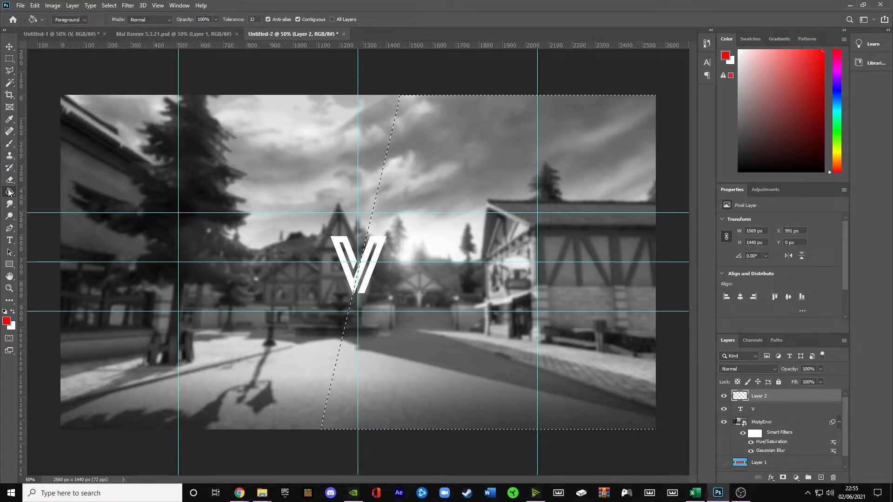
{"action": "left_click", "coordinate": [501, 240]}
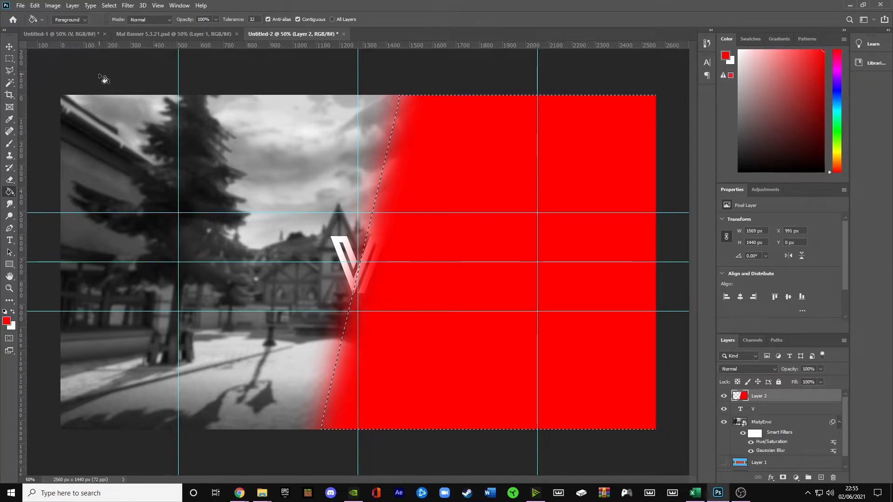
{"action": "left_click", "coordinate": [9, 58]}
{"action": "left_click", "coordinate": [236, 74]}
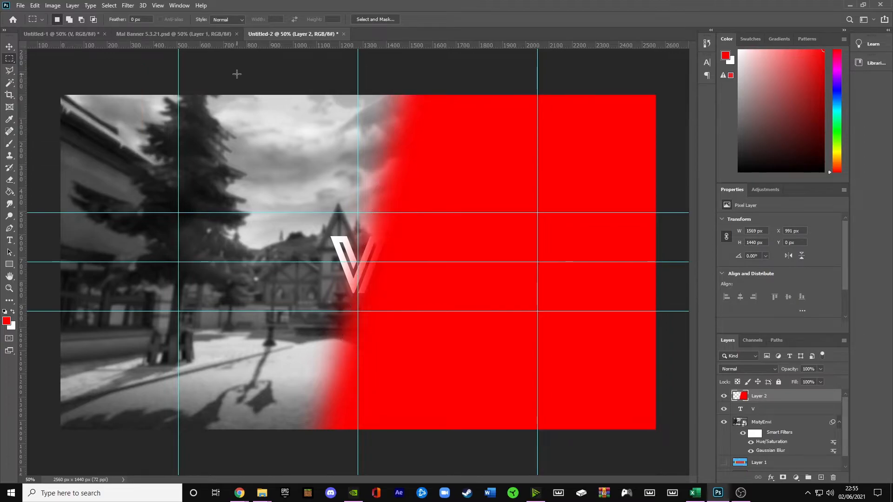
- Set the red layer's blend mode to Soft Light and its opacity to 60%
{"action": "left_click", "coordinate": [9, 47]}
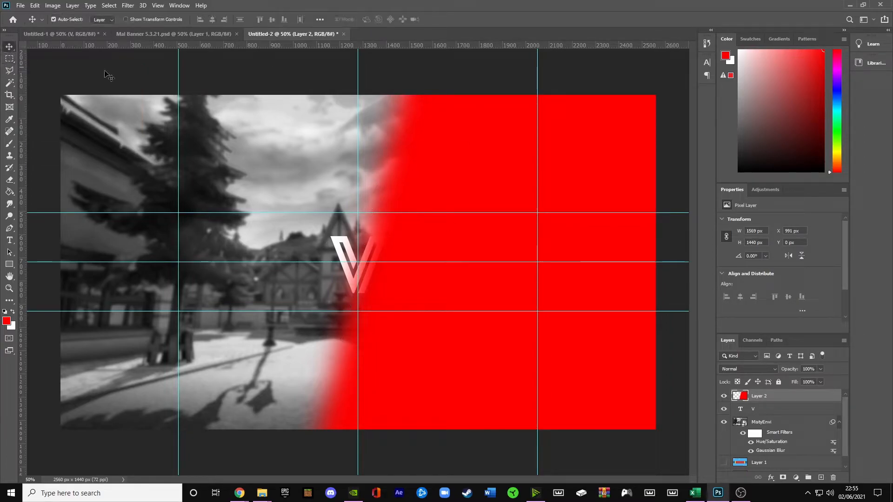
{"action": "left_click", "coordinate": [747, 369]}
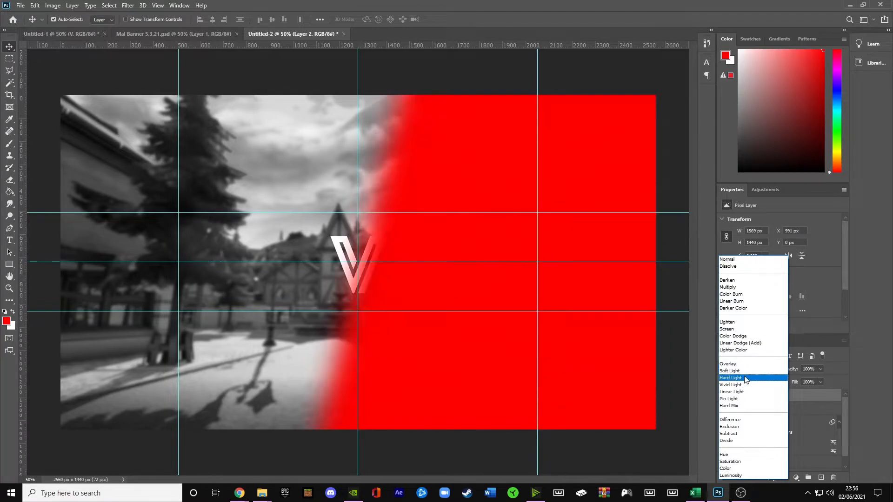
{"action": "left_click", "coordinate": [741, 370]}
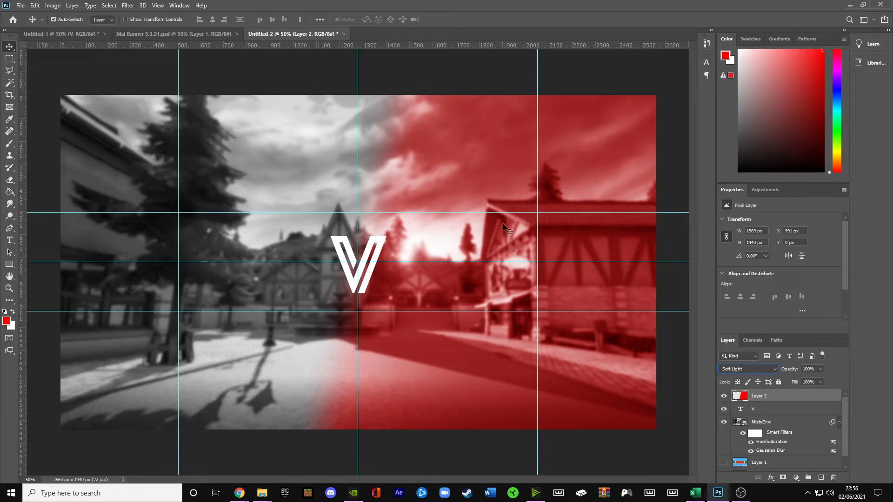
{"action": "left_click", "coordinate": [821, 369]}
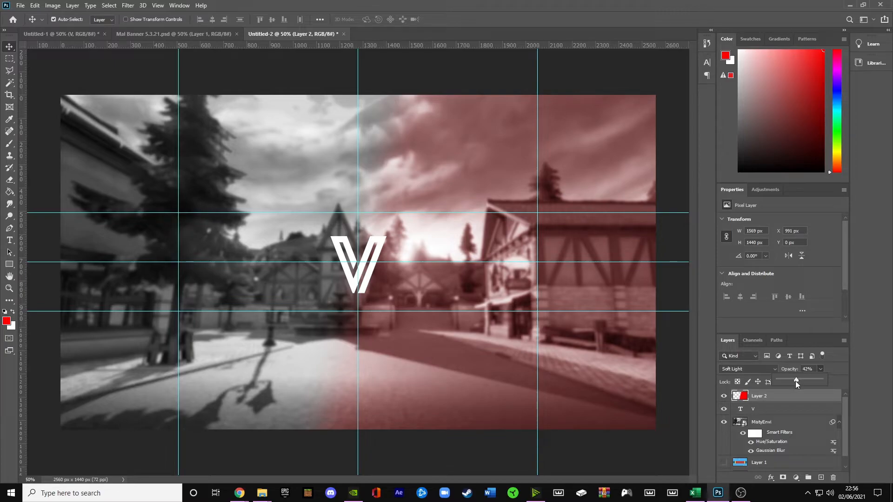
{"action": "mouse_move", "coordinate": [806, 379]}
{"action": "left_mouse_down"}
{"action": "mouse_move", "coordinate": [822, 379]}
{"action": "mouse_move", "coordinate": [821, 370]}
{"action": "mouse_move", "coordinate": [806, 378]}
{"action": "left_mouse_up"}
{"action": "left_click", "coordinate": [824, 367]}
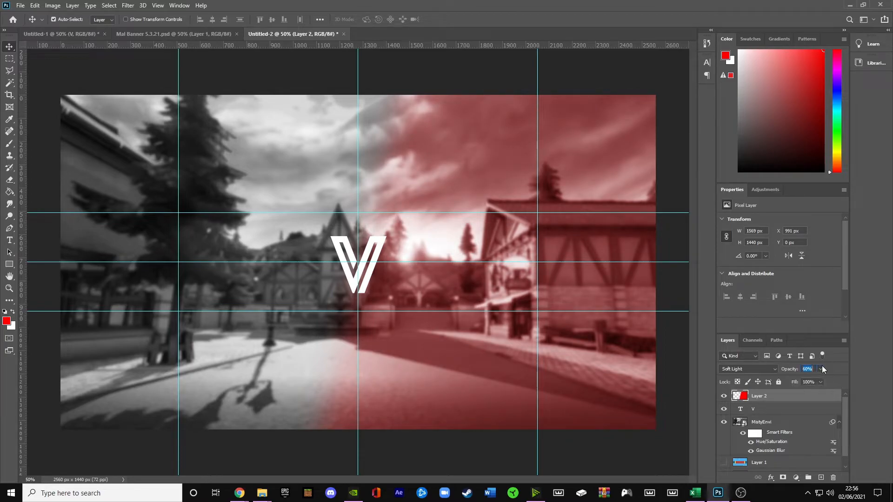
- Add a new top layer and make a Polygonal Lasso selection of the canvas's left half, its diagonal edge running through the V
{"action": "left_click", "coordinate": [821, 478]}
{"action": "left_click", "coordinate": [9, 240]}
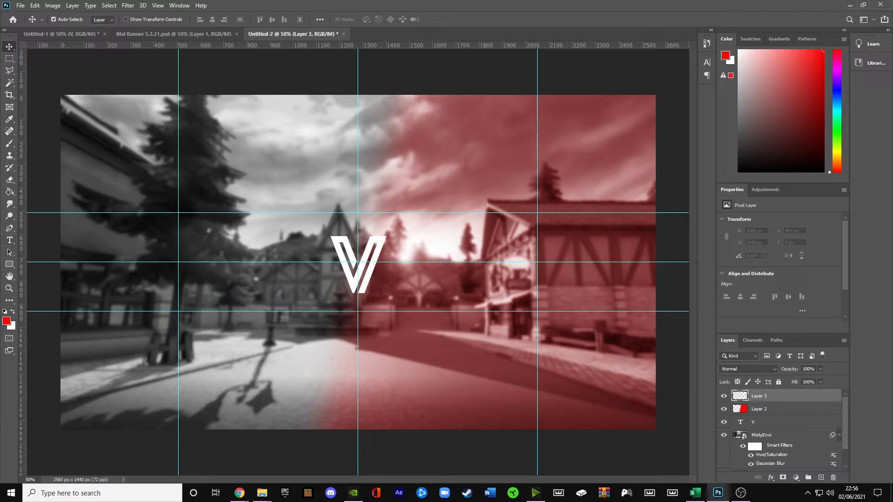
{"action": "left_click", "coordinate": [10, 70]}
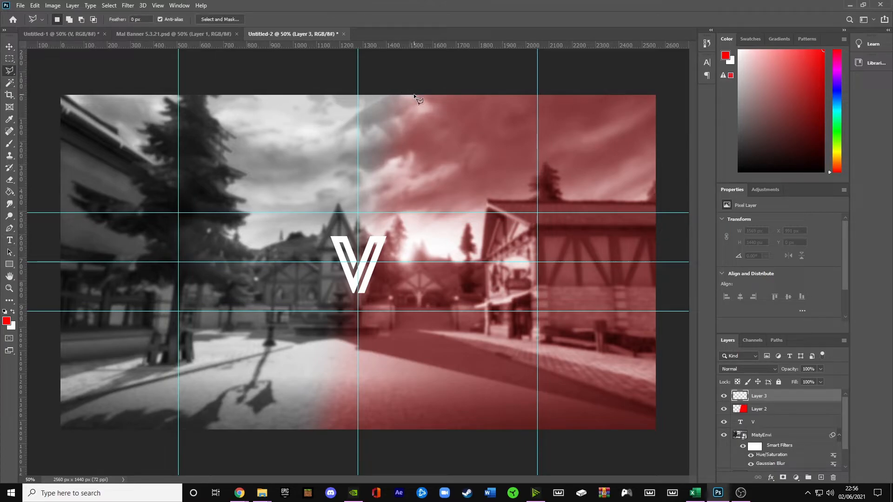
{"action": "left_click", "coordinate": [300, 464]}
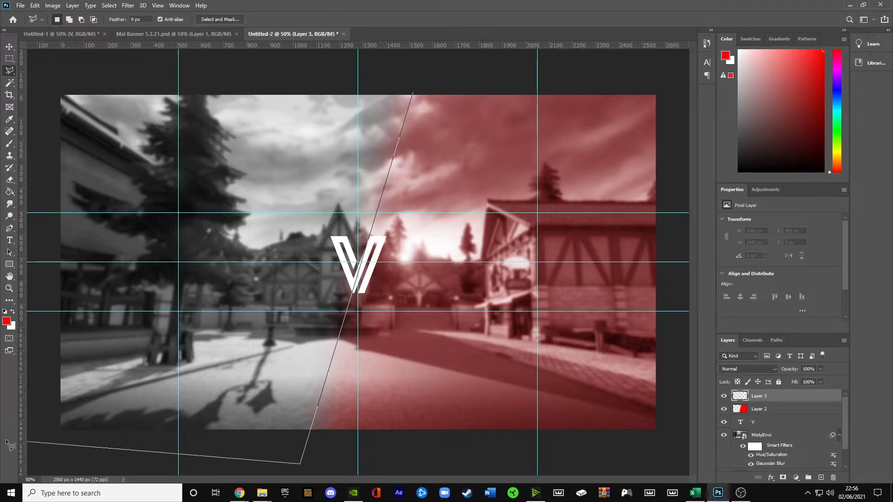
{"action": "left_click", "coordinate": [30, 441]}
{"action": "left_click", "coordinate": [51, 70]}
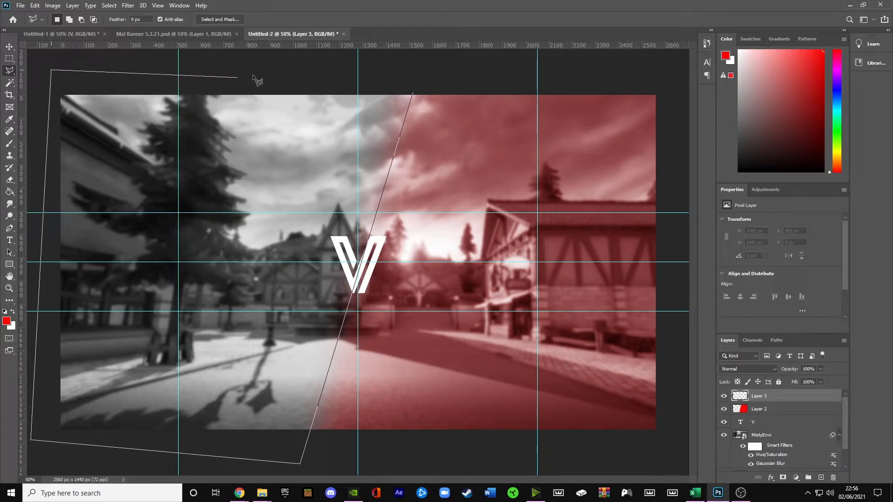
{"action": "left_click", "coordinate": [413, 93]}
- Reset the foreground and background colours to their defaults and feather the left-half selection by 50 pixels
{"action": "key", "text": "g"}
{"action": "key", "text": "d"}
{"action": "left_click", "coordinate": [128, 5]}
{"action": "left_click", "coordinate": [109, 5]}
{"action": "mouse_move", "coordinate": [139, 137]}
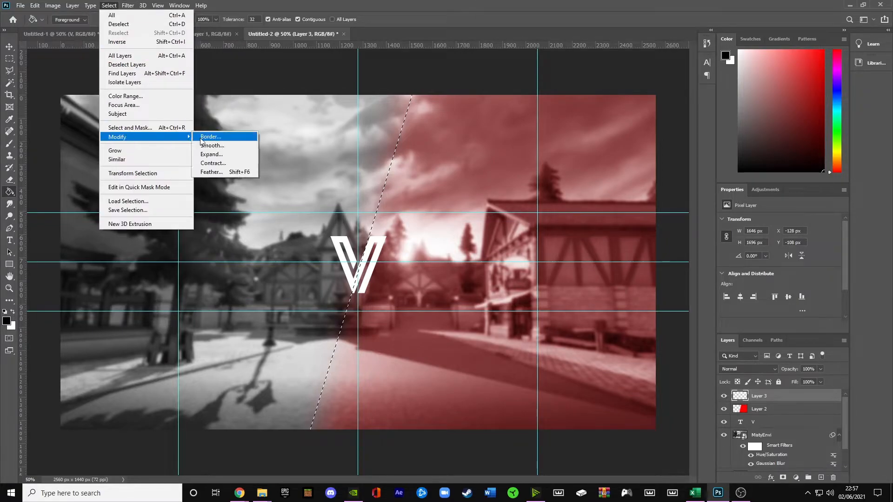
{"action": "left_click", "coordinate": [219, 173]}
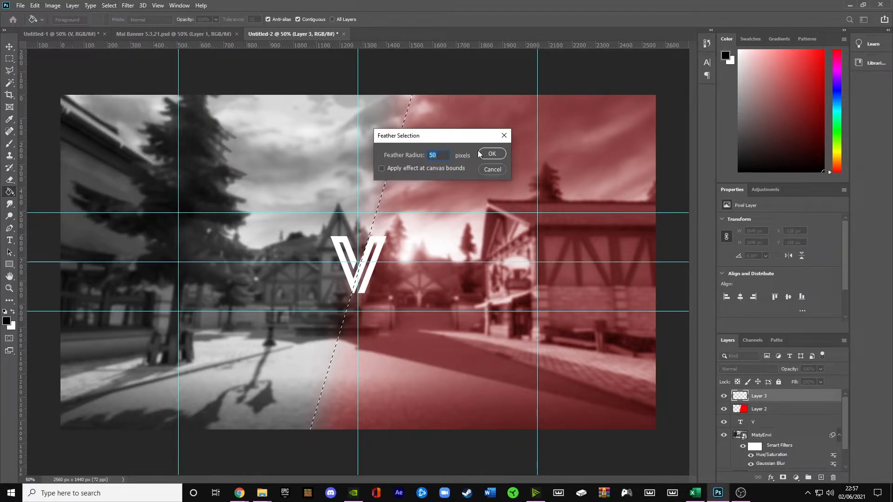
{"action": "left_click", "coordinate": [492, 155]}
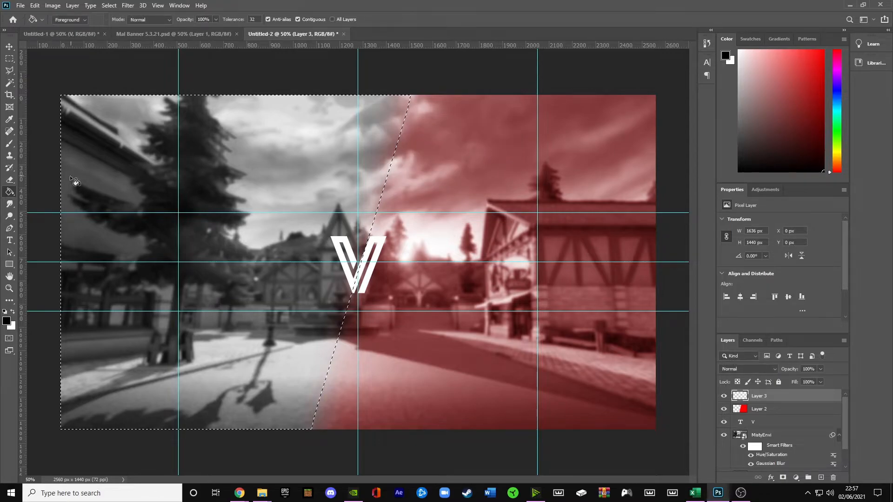
- Fill the feathered left-half selection with black on Layer 3
{"action": "left_click", "coordinate": [8, 319]}
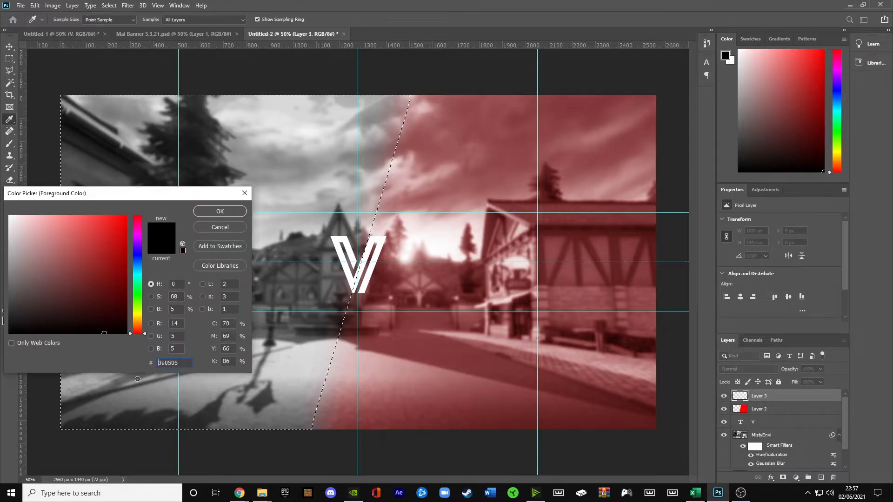
{"action": "left_click", "coordinate": [230, 208]}
{"action": "left_click", "coordinate": [251, 205]}
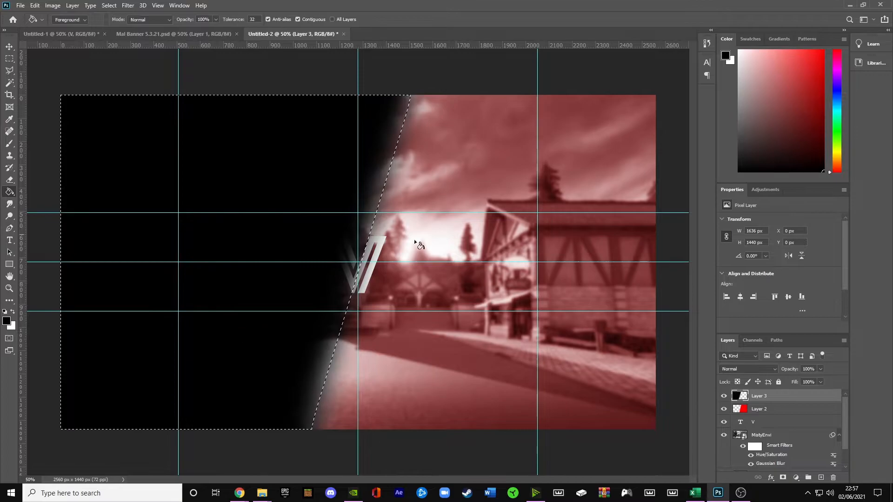
- Set the black layer's blend mode to Soft Light and its opacity to 61%, and deselect the left half
{"action": "left_click", "coordinate": [748, 368]}
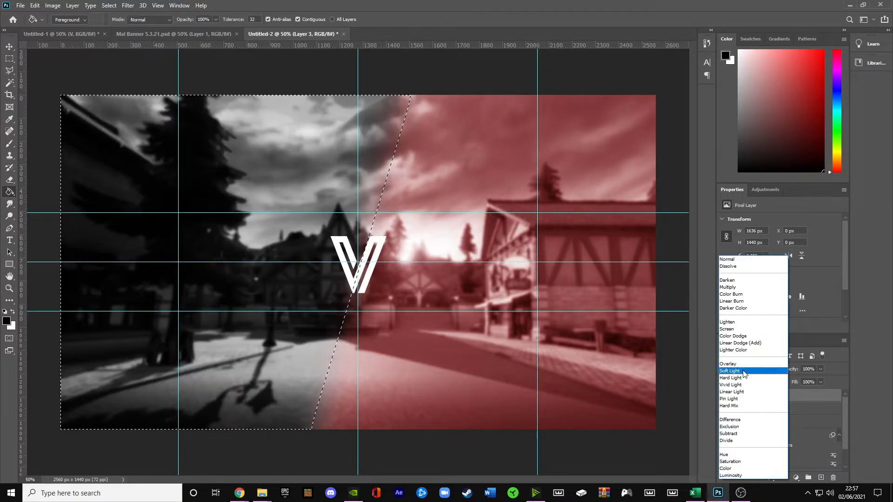
{"action": "left_click", "coordinate": [746, 371]}
{"action": "left_click", "coordinate": [821, 370]}
{"action": "left_click_drag", "start_coordinate": [821, 379], "coordinate": [805, 382]}
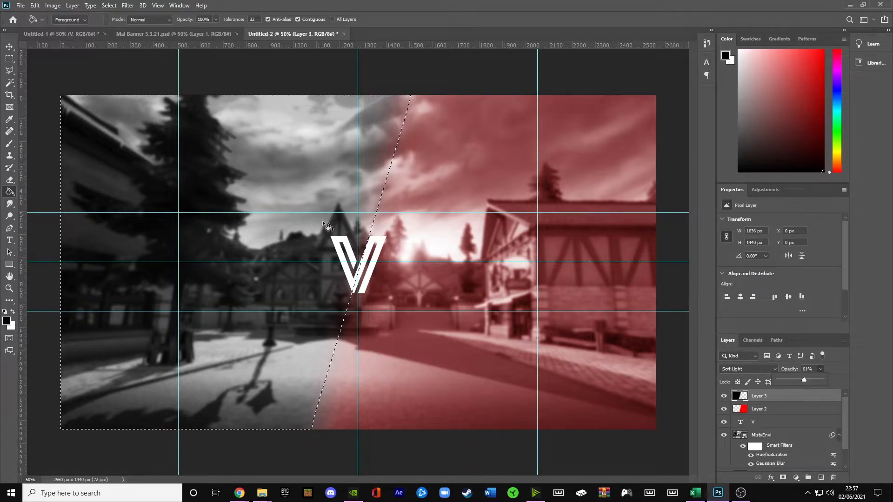
{"action": "left_click", "coordinate": [10, 59]}
{"action": "left_click", "coordinate": [248, 82]}
- Duplicate the V text layer within the same document under the name V copy
{"action": "left_click", "coordinate": [767, 422]}
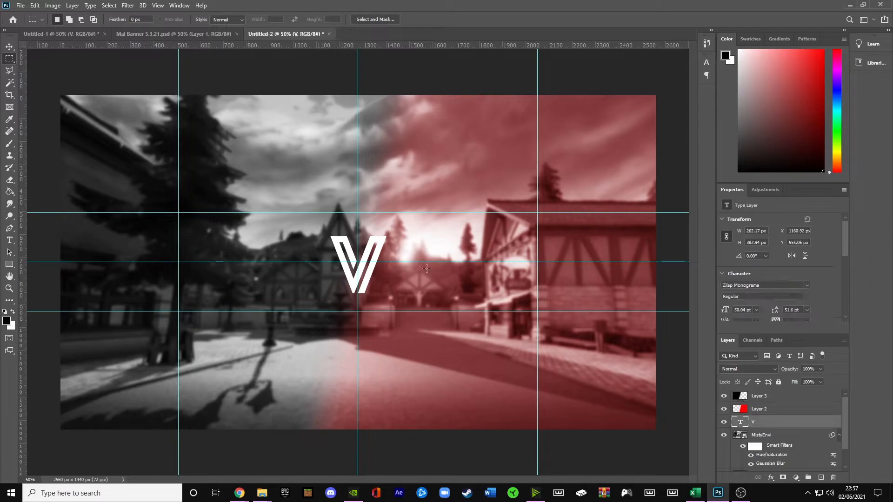
{"action": "right_click", "coordinate": [764, 422]}
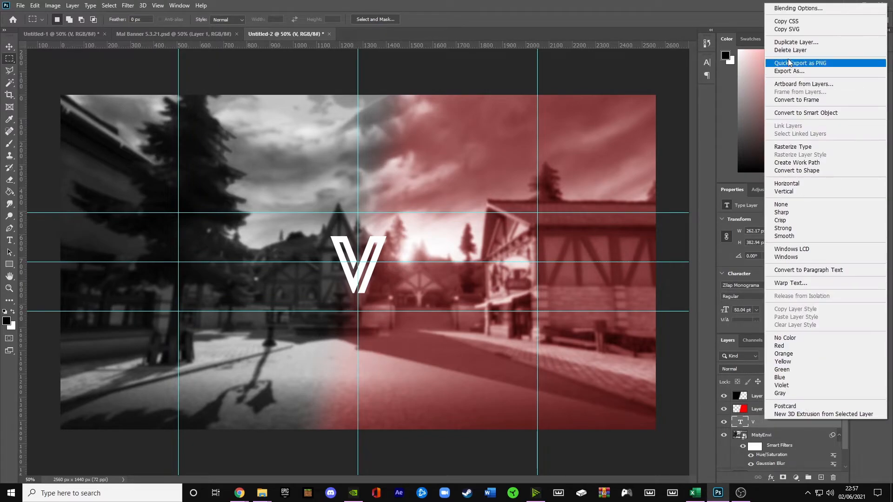
{"action": "left_click", "coordinate": [791, 42]}
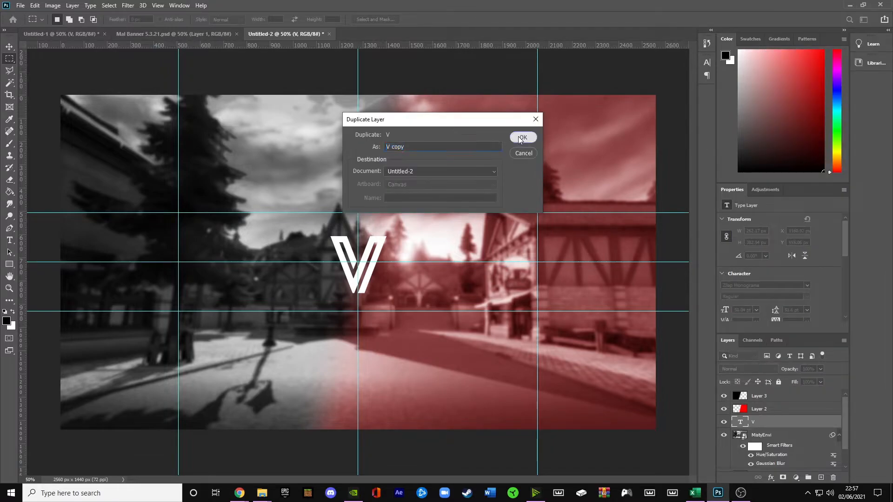
{"action": "left_click", "coordinate": [524, 138]}
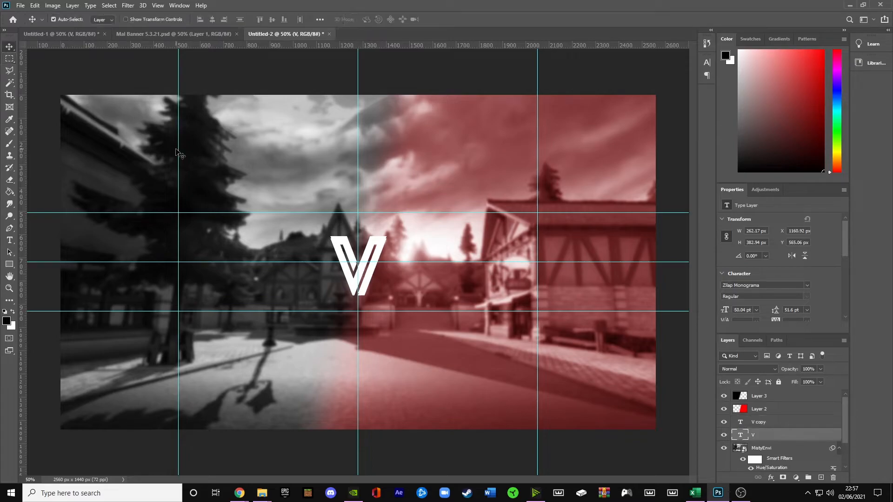
- Nudge the original V layer down to Y 569.06 so that it sits slightly below its copy
{"action": "key", "text": "Down"}
{"action": "key", "text": "Down"}
{"action": "key", "text": "Down"}
{"action": "key", "text": "Down"}
{"action": "key", "text": "Down"}
{"action": "key", "text": "Down"}
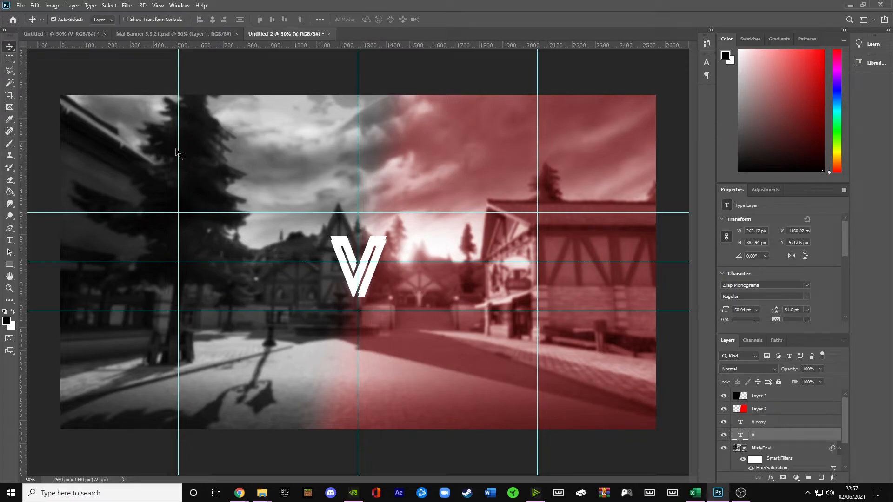
{"action": "key", "text": "Up"}
{"action": "key", "text": "Up"}
- Change the text colour of the original V behind the copy to light grey (e3e3e3)
{"action": "left_click", "coordinate": [9, 240]}
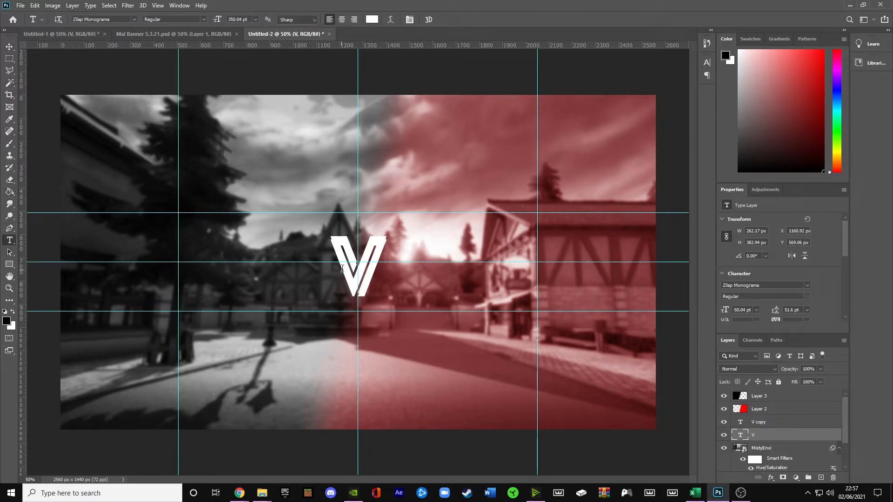
{"action": "left_click_drag", "start_coordinate": [341, 268], "coordinate": [391, 270]}
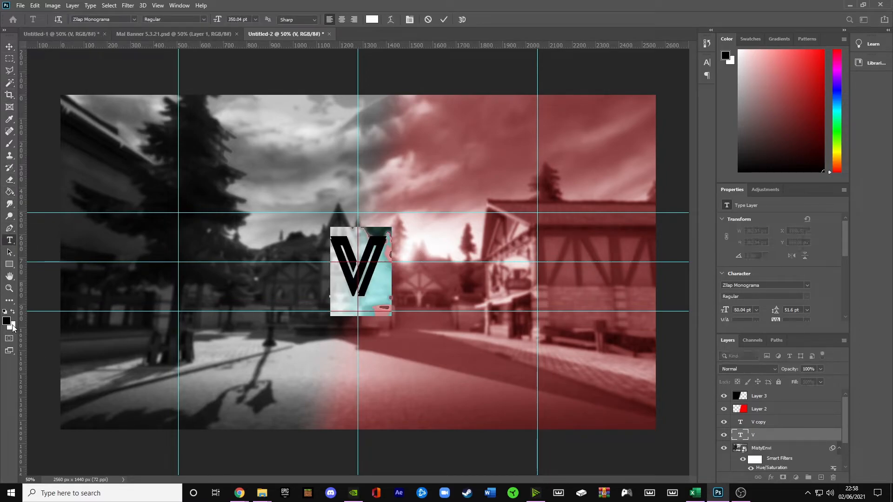
{"action": "left_click", "coordinate": [6, 321]}
{"action": "left_click", "coordinate": [9, 227]}
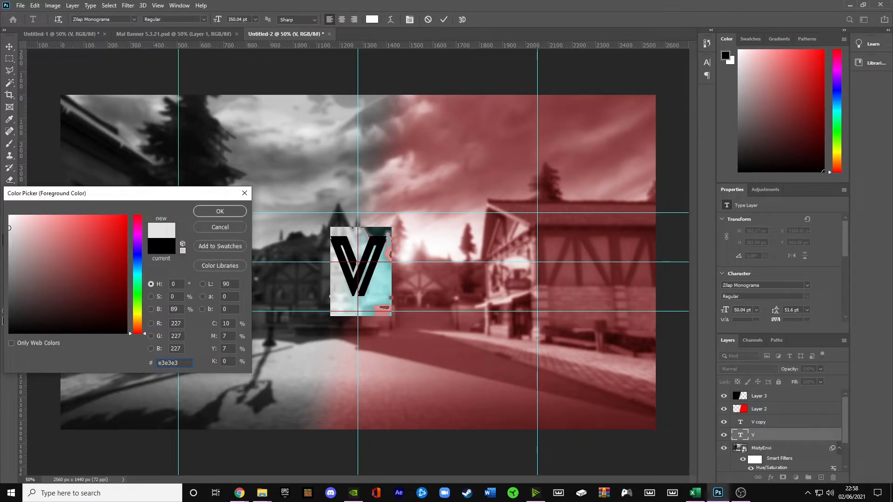
{"action": "left_click", "coordinate": [201, 213]}
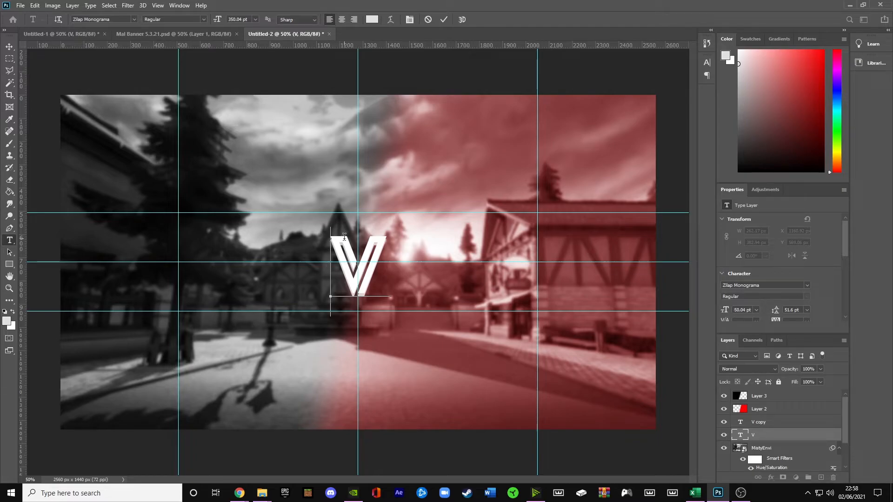
- Add a new empty layer between the light grey V and V copy, with the Polygonal Lasso tool active
{"action": "key", "text": "ctrl+plus"}
{"action": "key", "text": "ctrl+plus"}
{"action": "key", "text": "ctrl+plus"}
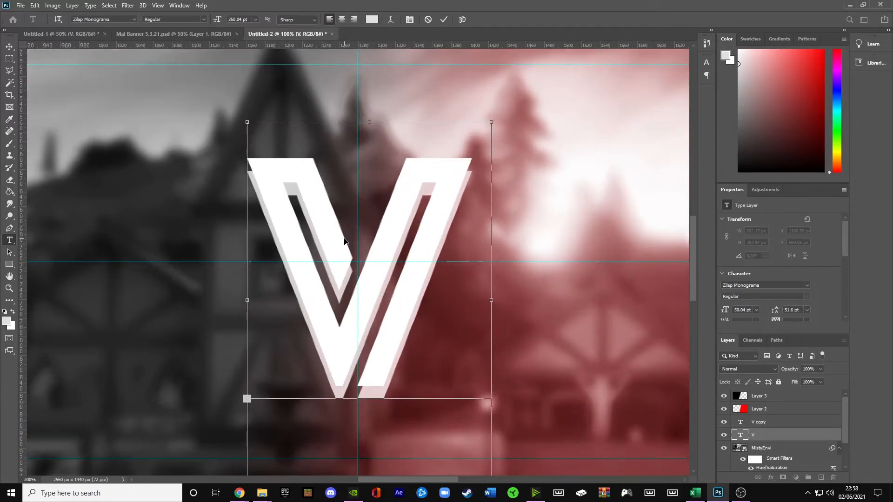
{"action": "key", "text": "ctrl+plus"}
{"action": "left_click_drag", "start_coordinate": [394, 480], "coordinate": [369, 479]}
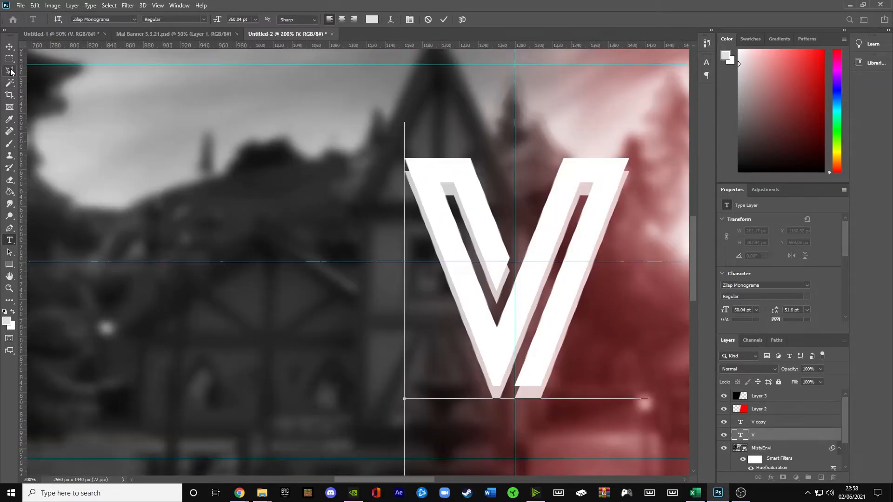
{"action": "left_click", "coordinate": [10, 71]}
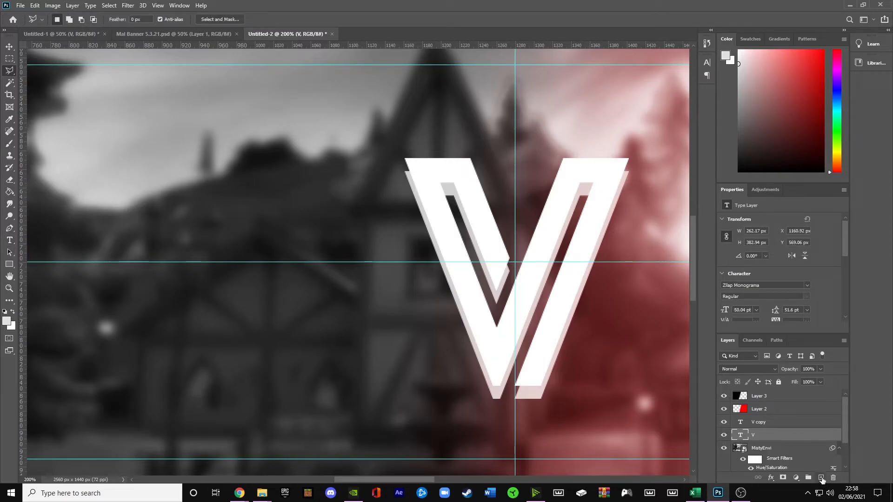
{"action": "left_click", "coordinate": [821, 477]}
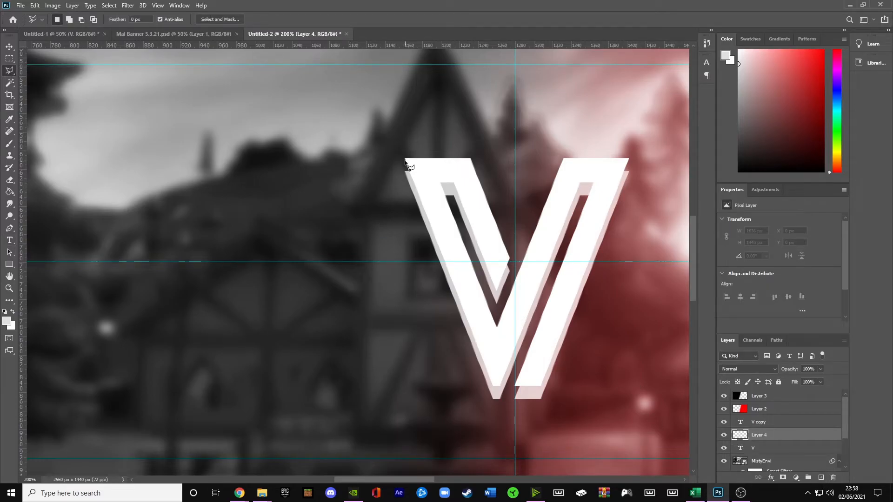
- Select the small triangular gap at the V's upper-left corner, paint it light grey on the new layer, and deselect
{"action": "key", "text": "ctrl+plus"}
{"action": "key", "text": "ctrl+plus"}
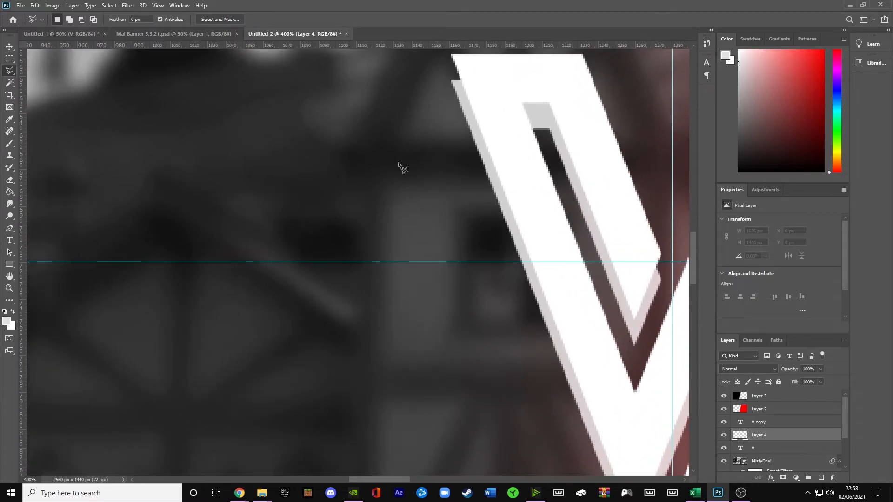
{"action": "scroll", "coordinate": [535, 197], "scroll_direction": "up", "scroll_amount": 3}
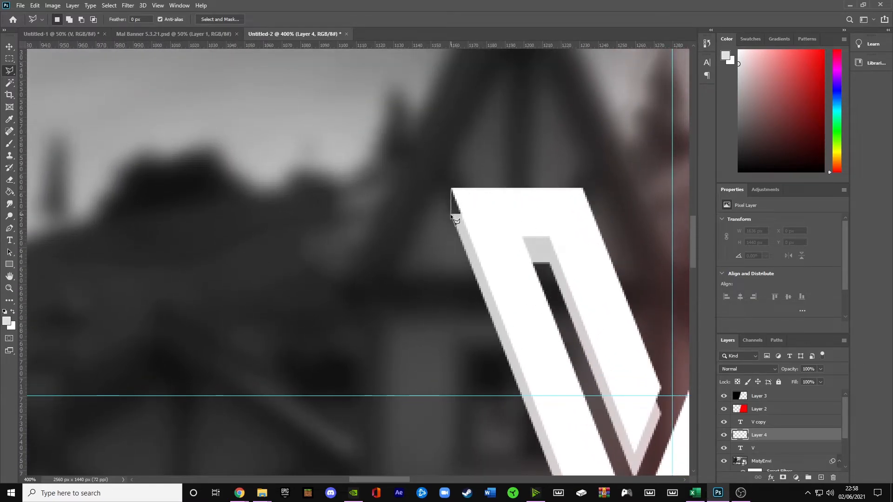
{"action": "left_click", "coordinate": [463, 233]}
{"action": "left_click", "coordinate": [452, 189]}
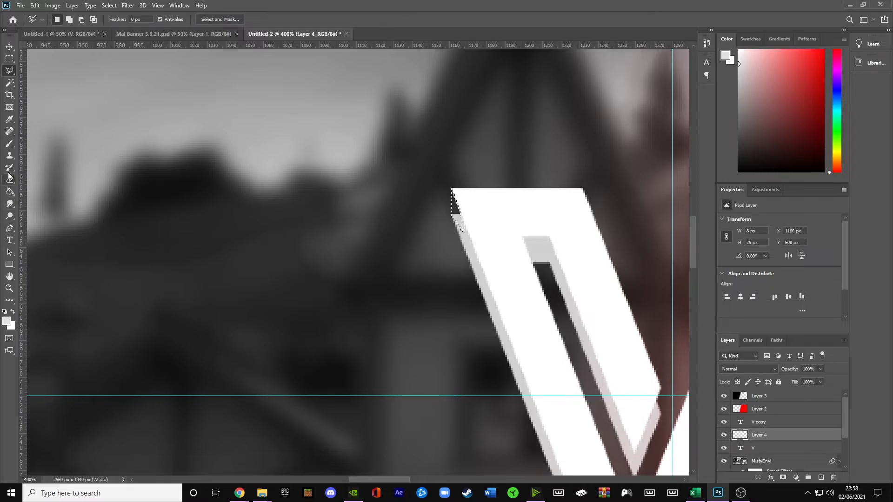
{"action": "left_click", "coordinate": [8, 144]}
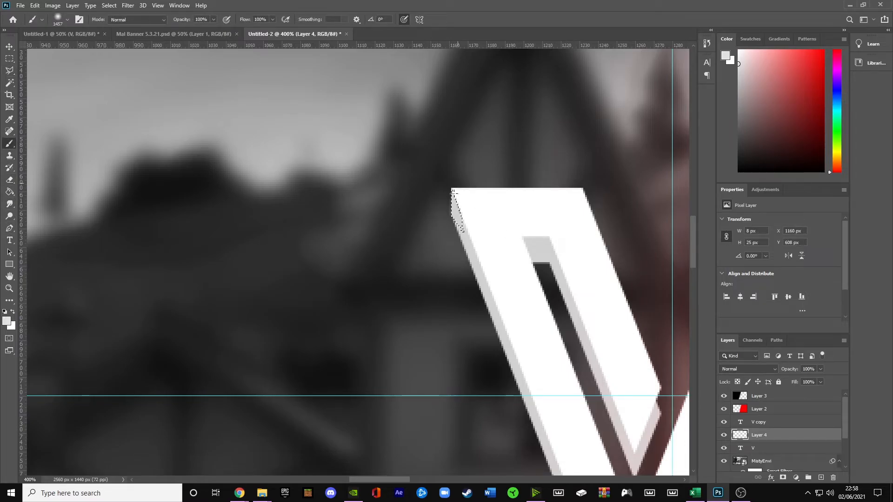
{"action": "left_click", "coordinate": [9, 70]}
{"action": "key", "text": "ctrl+d"}
- Outline the gap at the tip of the V's short inner stroke and fill the remaining corner gaps light grey
{"action": "left_click_drag", "start_coordinate": [394, 479], "coordinate": [413, 479]}
{"action": "scroll", "coordinate": [457, 258], "scroll_direction": "down", "scroll_amount": 3}
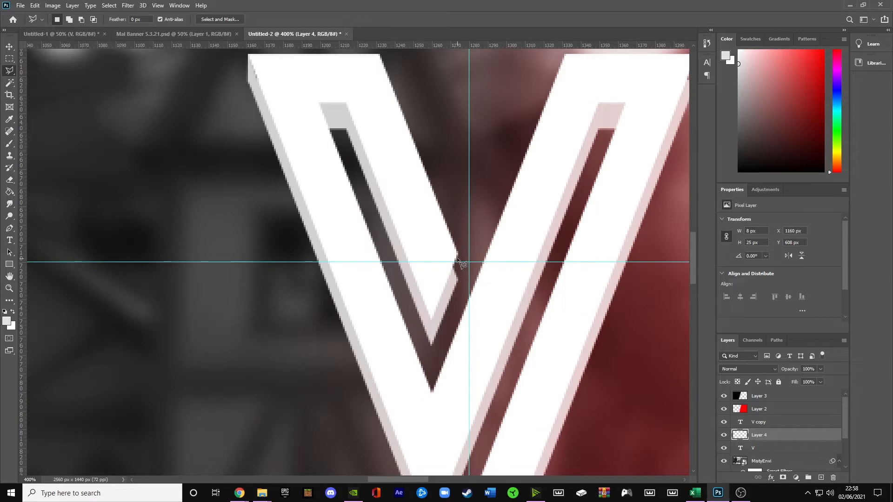
{"action": "left_click", "coordinate": [458, 255]}
{"action": "left_click", "coordinate": [458, 279]}
{"action": "left_click", "coordinate": [431, 344]}
{"action": "left_click", "coordinate": [410, 287]}
{"action": "left_click", "coordinate": [430, 322]}
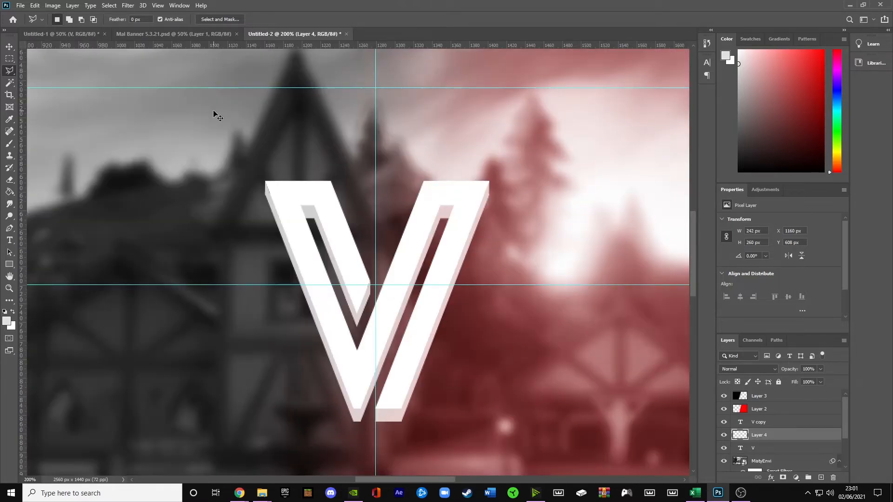
- Enable a Drop Shadow on the lower V text layer and show its settings
{"action": "scroll", "coordinate": [247, 135], "scroll_direction": "down", "scroll_amount": 2}
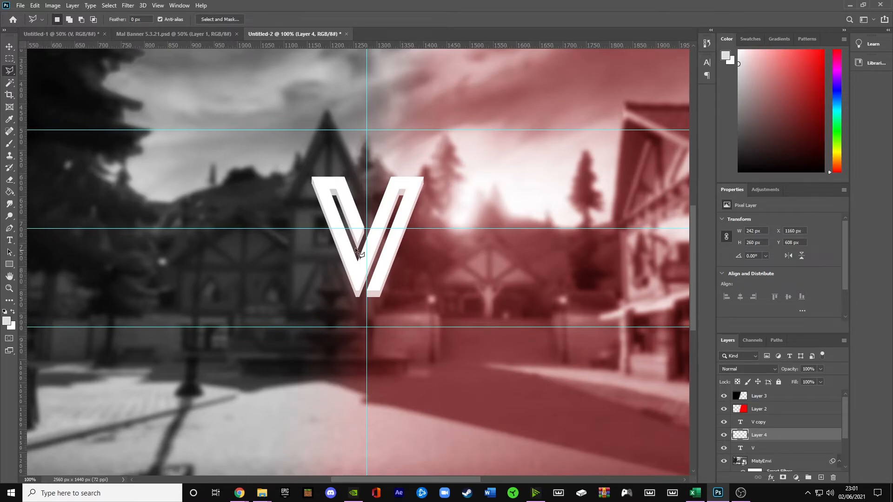
{"action": "left_click", "coordinate": [764, 450]}
{"action": "right_click", "coordinate": [765, 448]}
{"action": "left_click", "coordinate": [751, 448]}
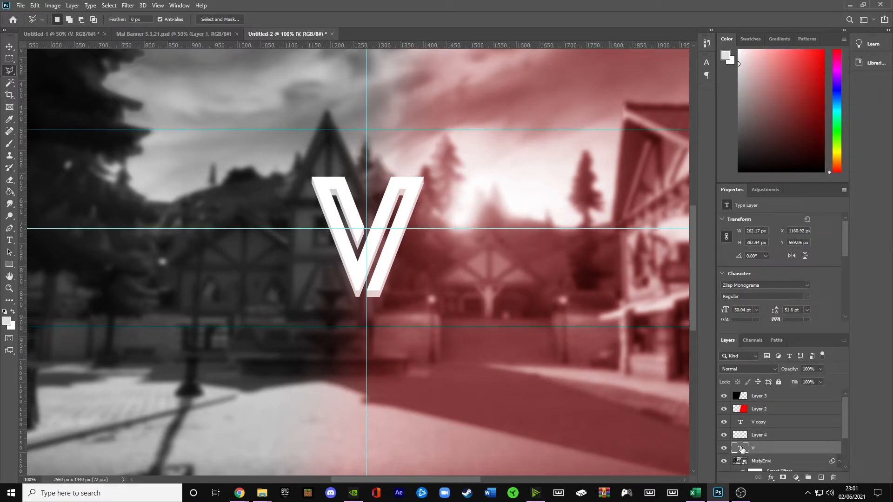
{"action": "double_click", "coordinate": [742, 450]}
{"action": "left_click_drag", "start_coordinate": [558, 257], "coordinate": [517, 175]}
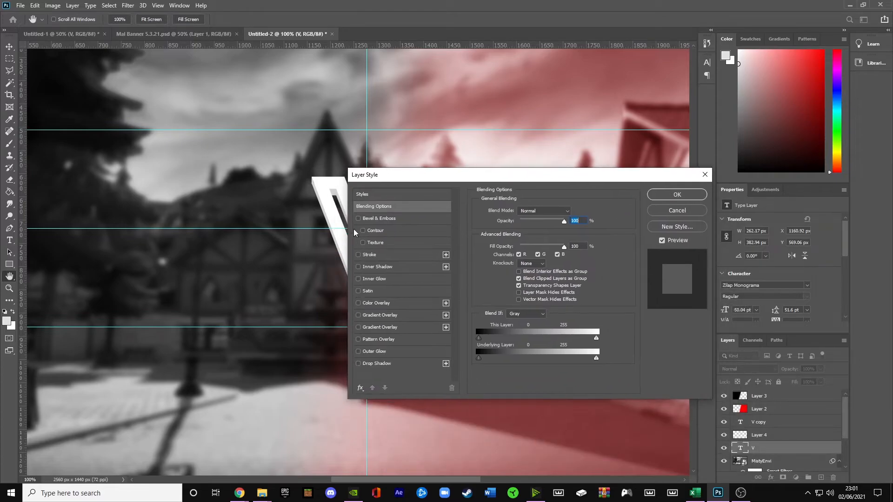
{"action": "left_click", "coordinate": [358, 363]}
{"action": "left_click_drag", "start_coordinate": [426, 180], "coordinate": [501, 210]}
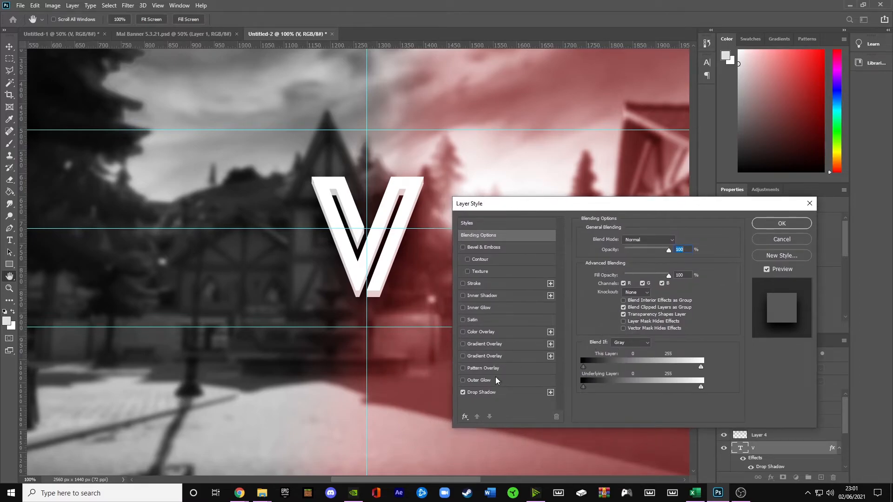
{"action": "left_click", "coordinate": [480, 394]}
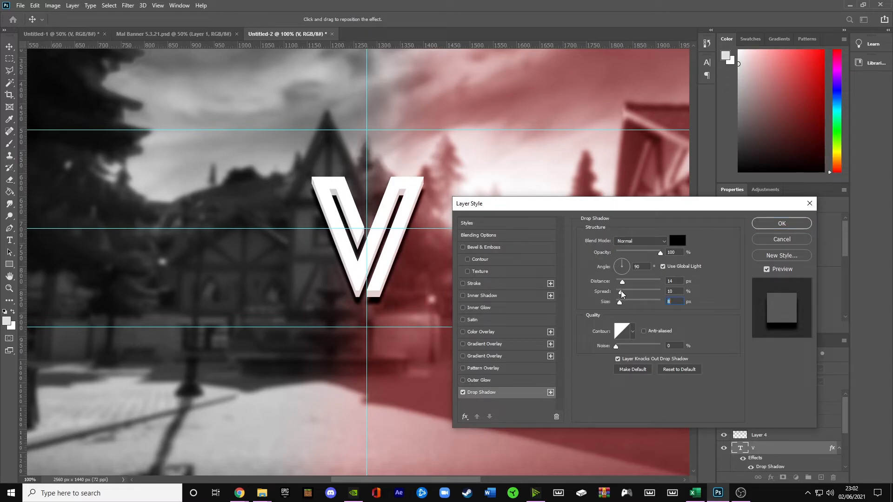
- Set the drop shadow's spread to 2% and its size to 21 px, and apply the layer style
{"action": "left_click_drag", "start_coordinate": [621, 291], "coordinate": [626, 303]}
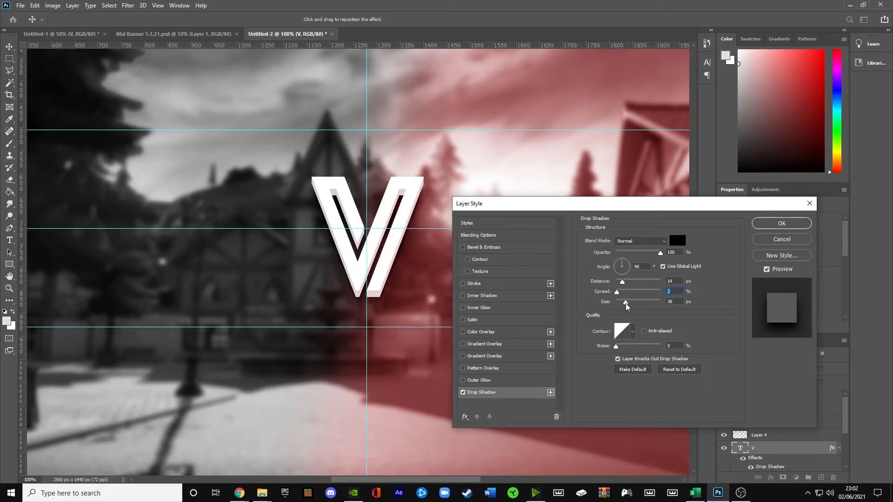
{"action": "left_click", "coordinate": [623, 304]}
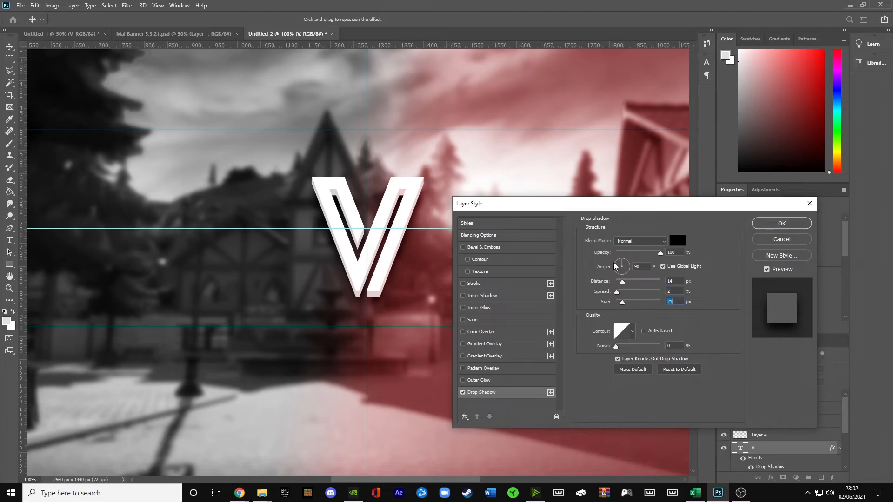
{"action": "left_click_drag", "start_coordinate": [598, 212], "coordinate": [369, 303]}
{"action": "left_click", "coordinate": [562, 317]}
{"action": "key", "text": "l"}
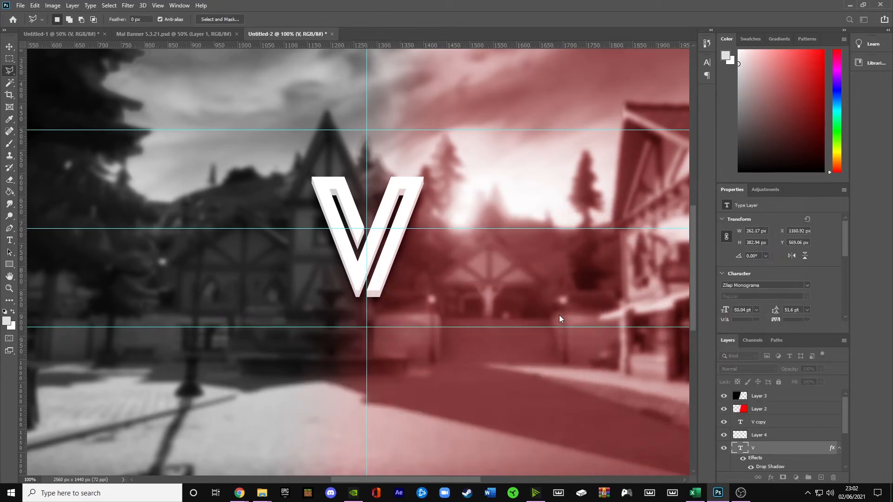
{"action": "key", "text": "ctrl+minus"}
{"action": "key", "text": "ctrl+minus"}
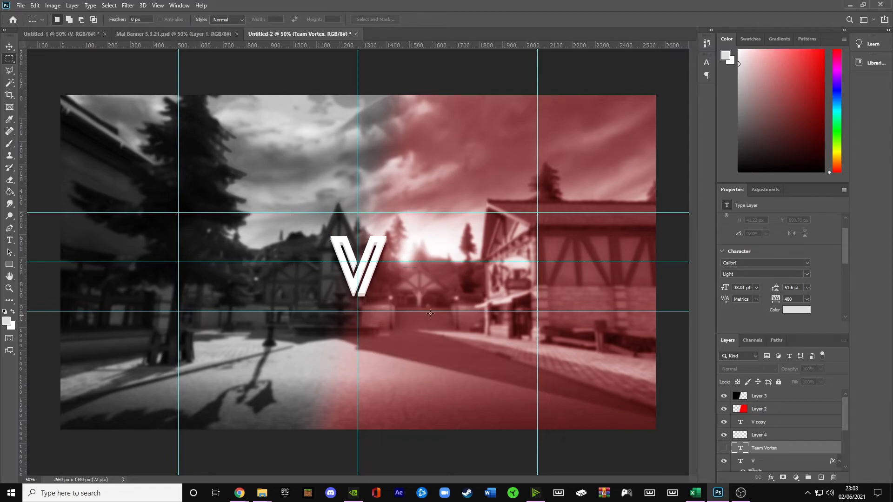
- Bring the black speckle texture from Amplify Graphics Pack by Mixo.psd into the banner and set its blend mode to Screen
{"action": "left_click", "coordinate": [21, 6]}
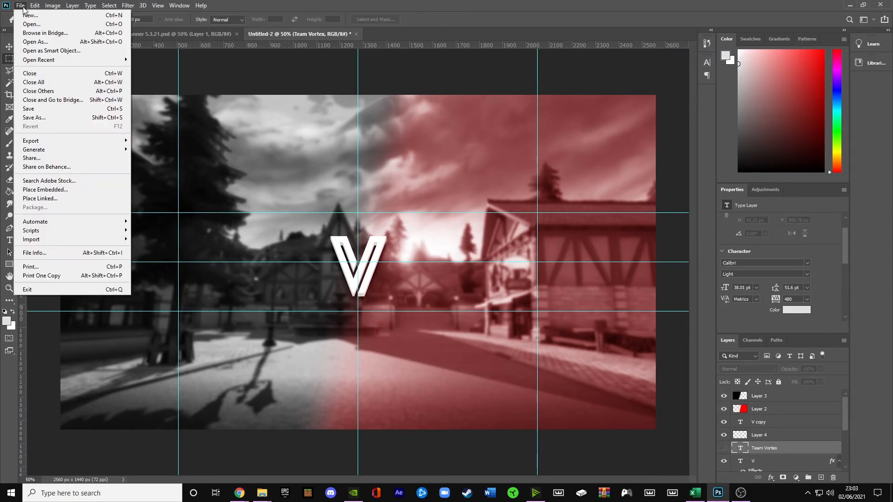
{"action": "left_click", "coordinate": [22, 7]}
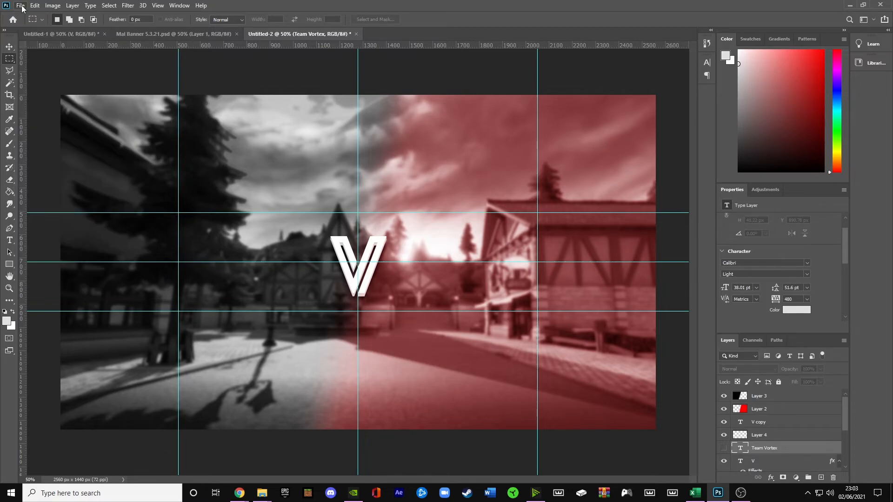
{"action": "left_click", "coordinate": [22, 8]}
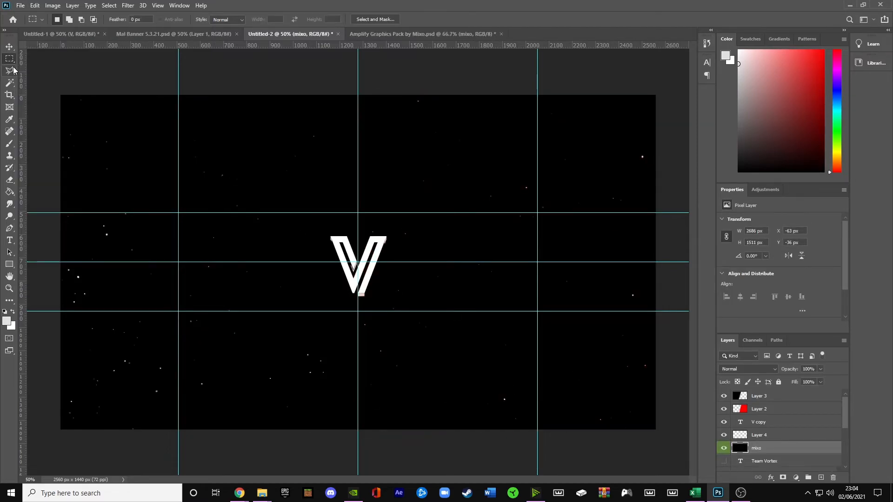
{"action": "left_click", "coordinate": [10, 72]}
{"action": "left_click", "coordinate": [752, 370]}
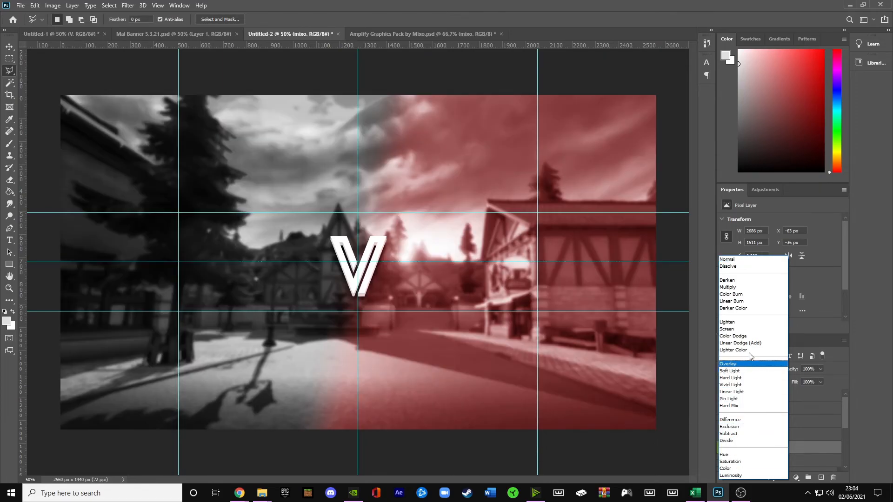
{"action": "left_click", "coordinate": [749, 328]}
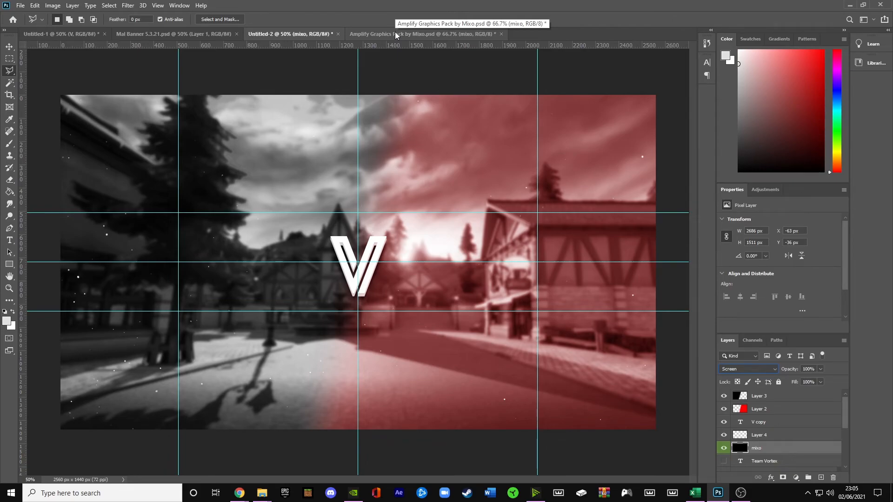
- Add the crumpled paper texture from the graphics pack above the speckles, with Soft Light blending and 42% opacity
{"action": "key", "text": "ctrl+v"}
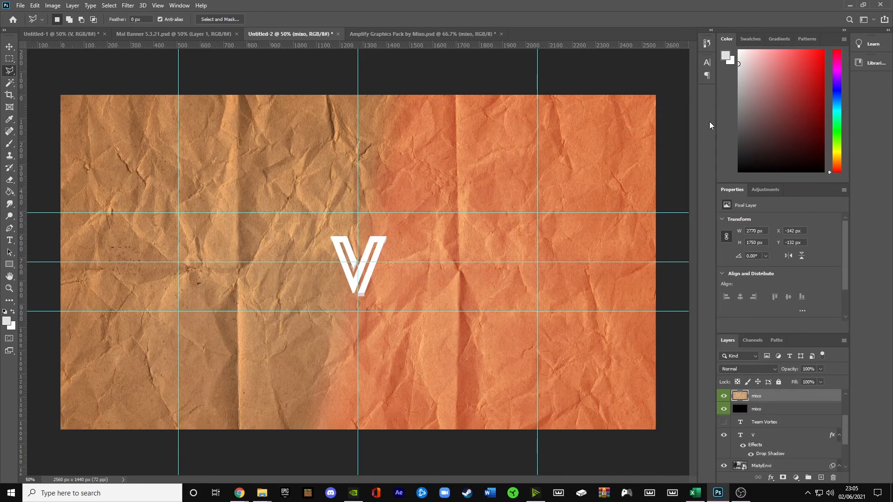
{"action": "left_click", "coordinate": [752, 370]}
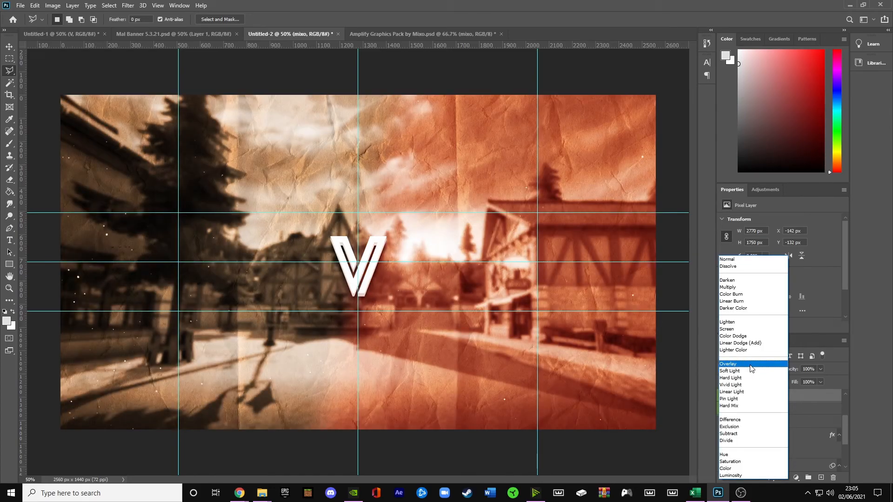
{"action": "left_click", "coordinate": [747, 371]}
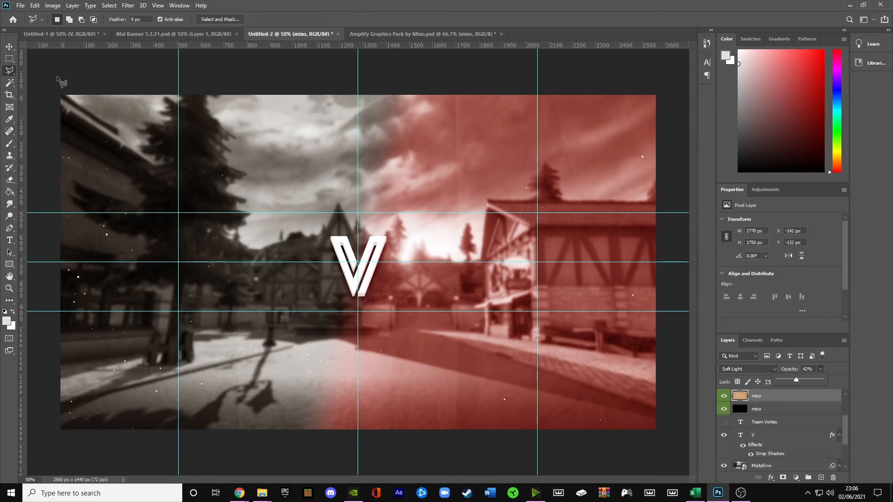
{"action": "left_click", "coordinate": [58, 156]}
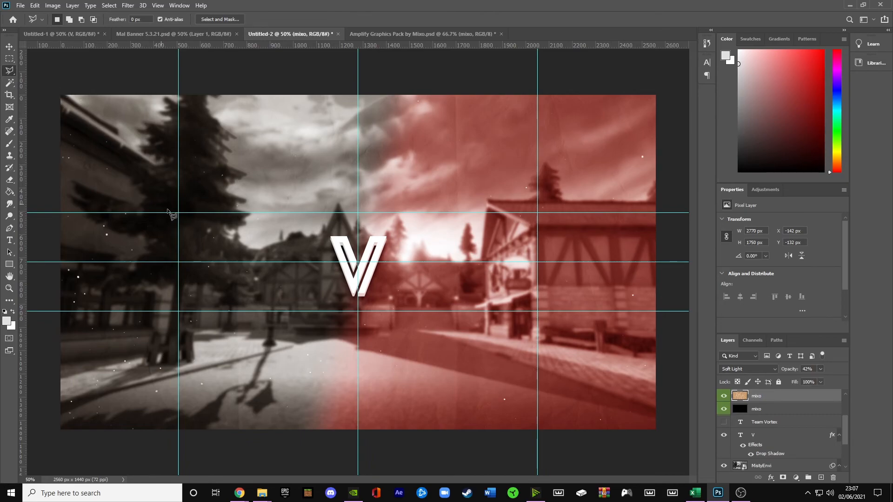